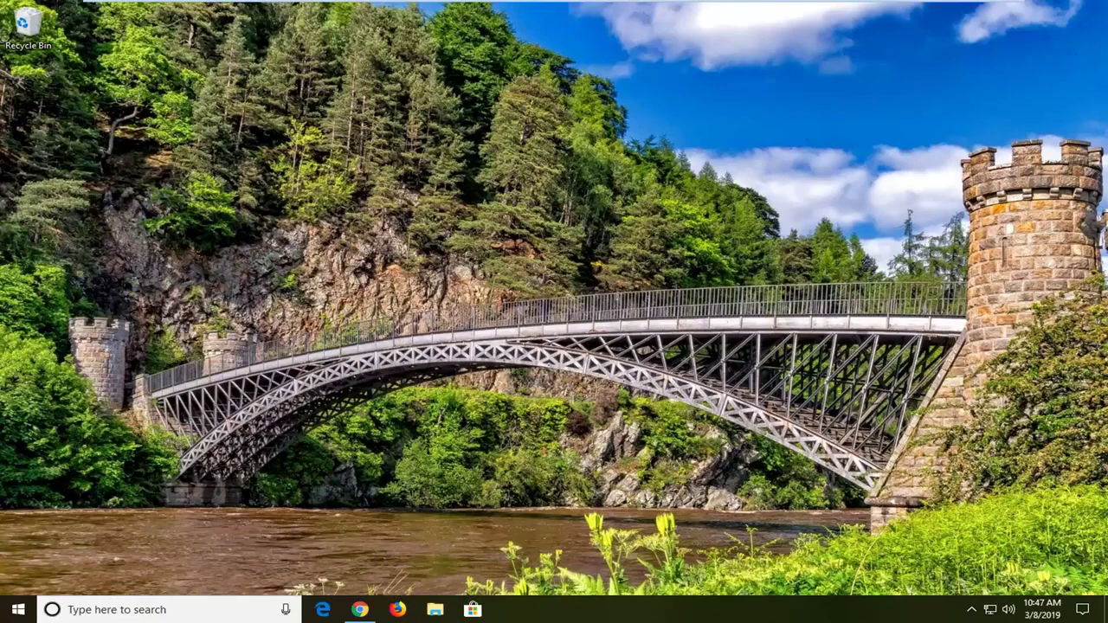
# Step: Search the Start menu for 'group policy' and launch Edit group policy
pyautogui.click(16, 610)
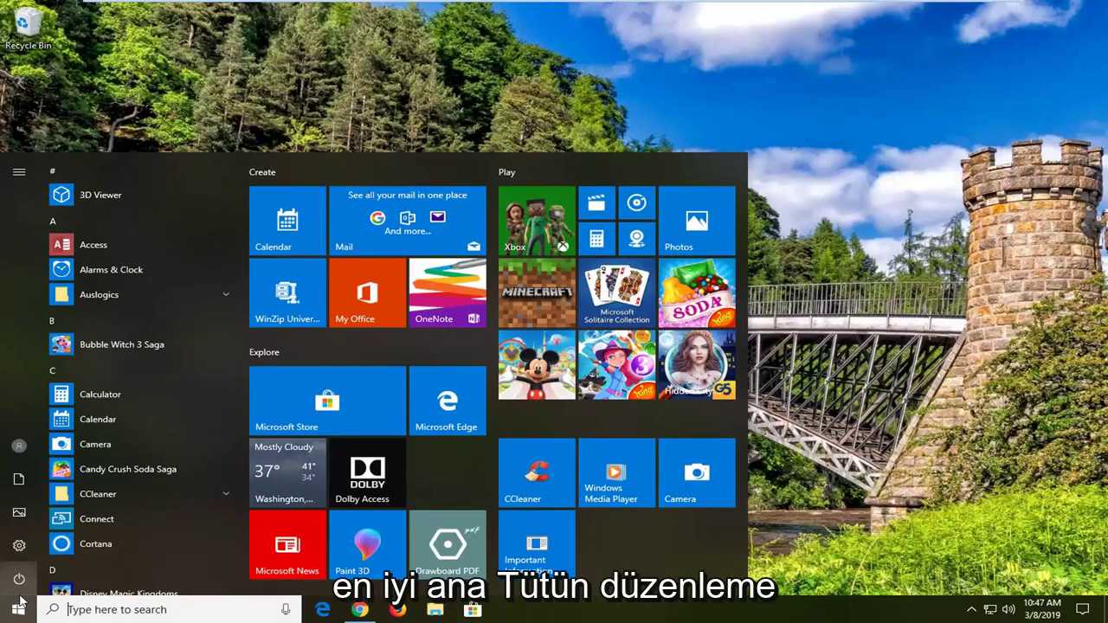
pyautogui.write('g')
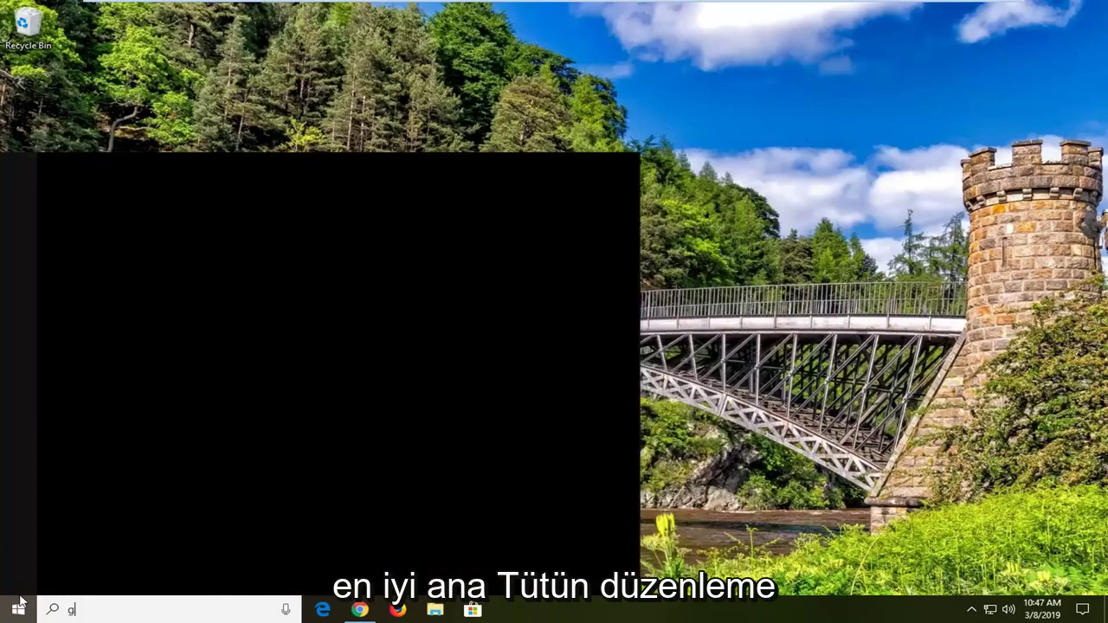
pyautogui.write('roup policy')
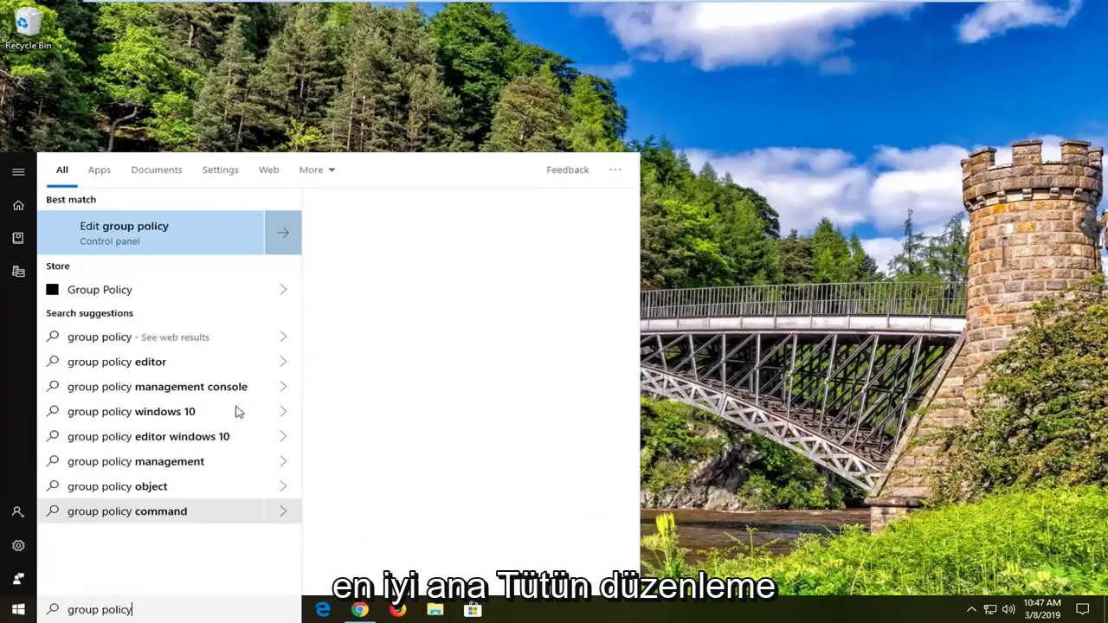
pyautogui.click(155, 233)
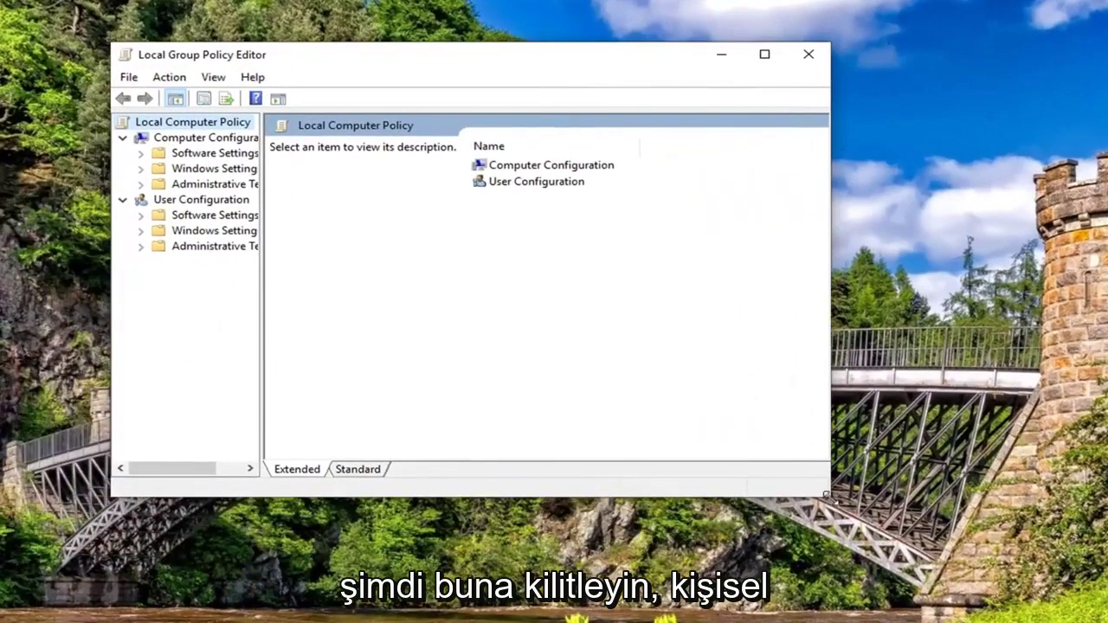
# Step: Enlarge the editor, widen the tree pane, and expand Computer Configuration instead of User Configuration
pyautogui.moveTo(826, 495); pyautogui.dragTo(991, 576)
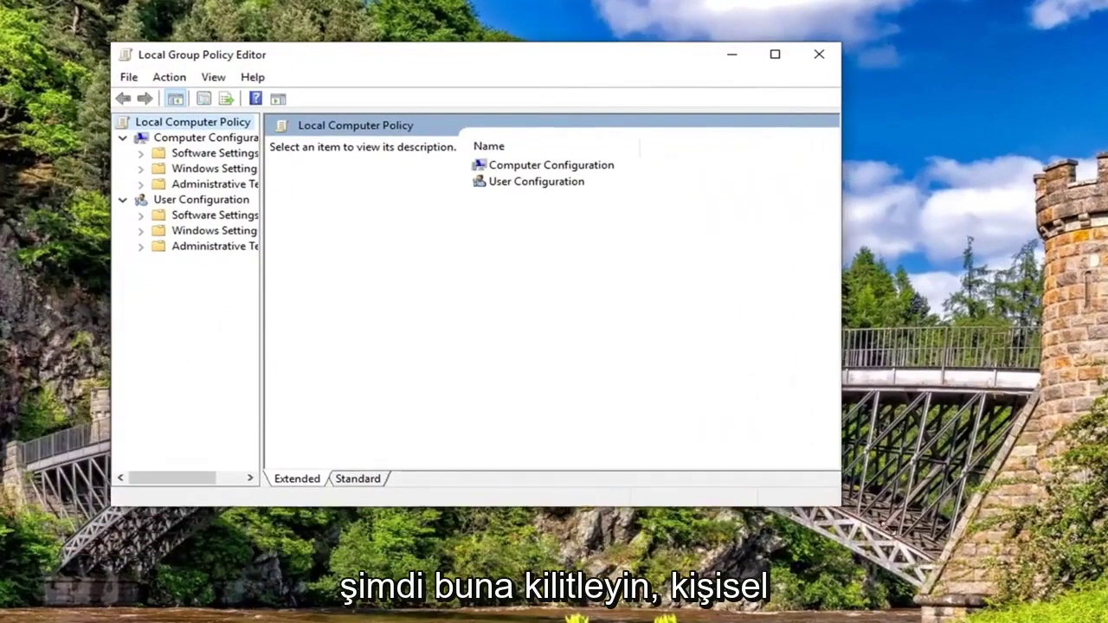
pyautogui.moveTo(261, 259); pyautogui.dragTo(384, 259)
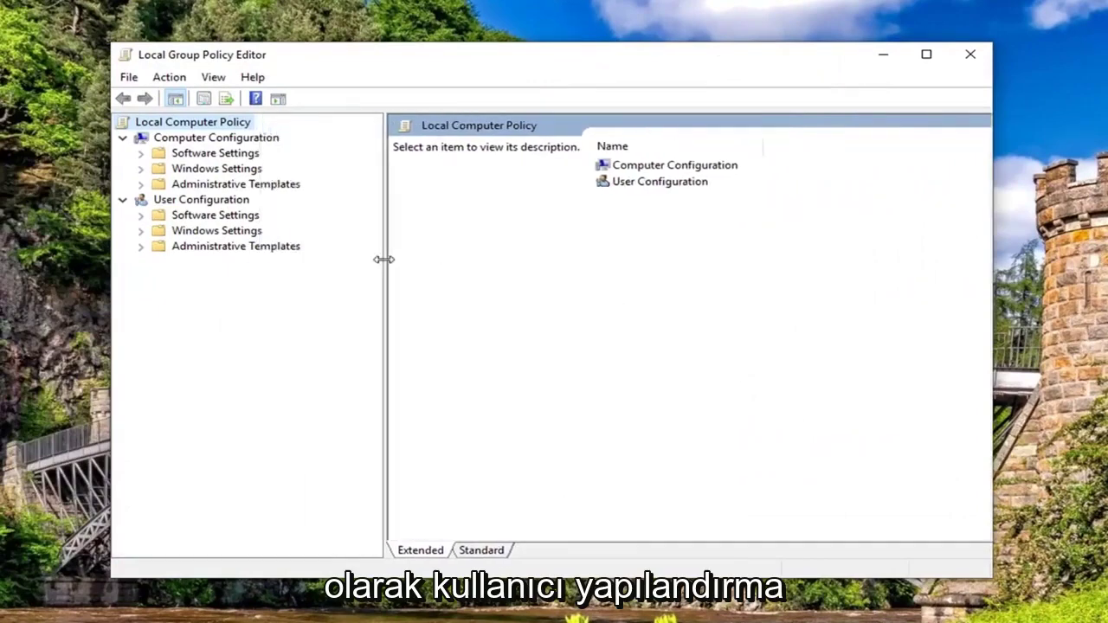
pyautogui.click(200, 203)
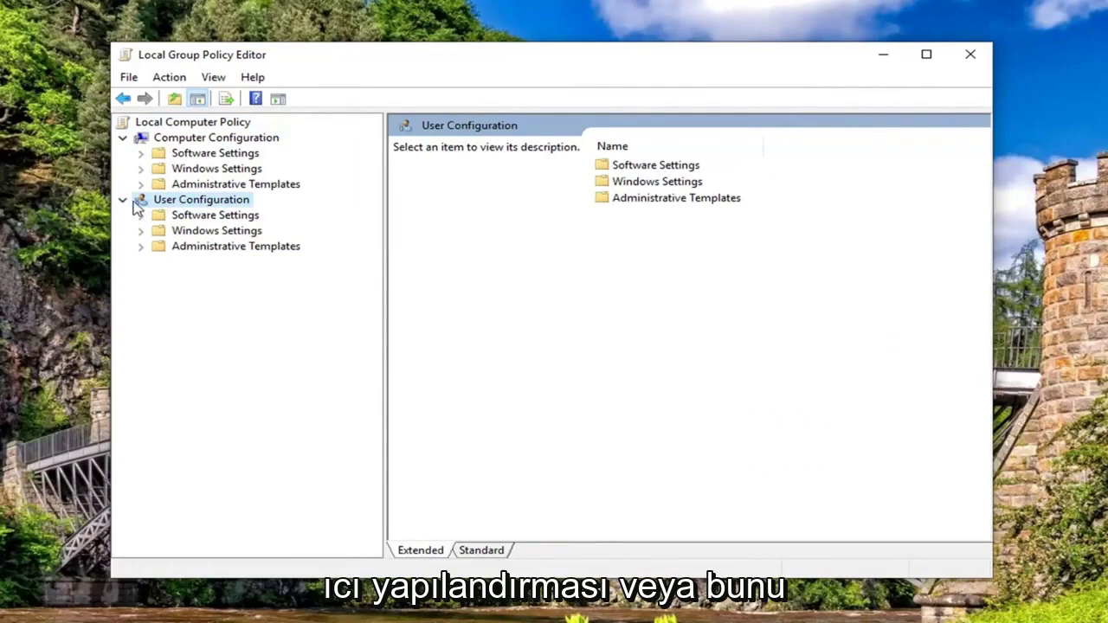
pyautogui.click(122, 201)
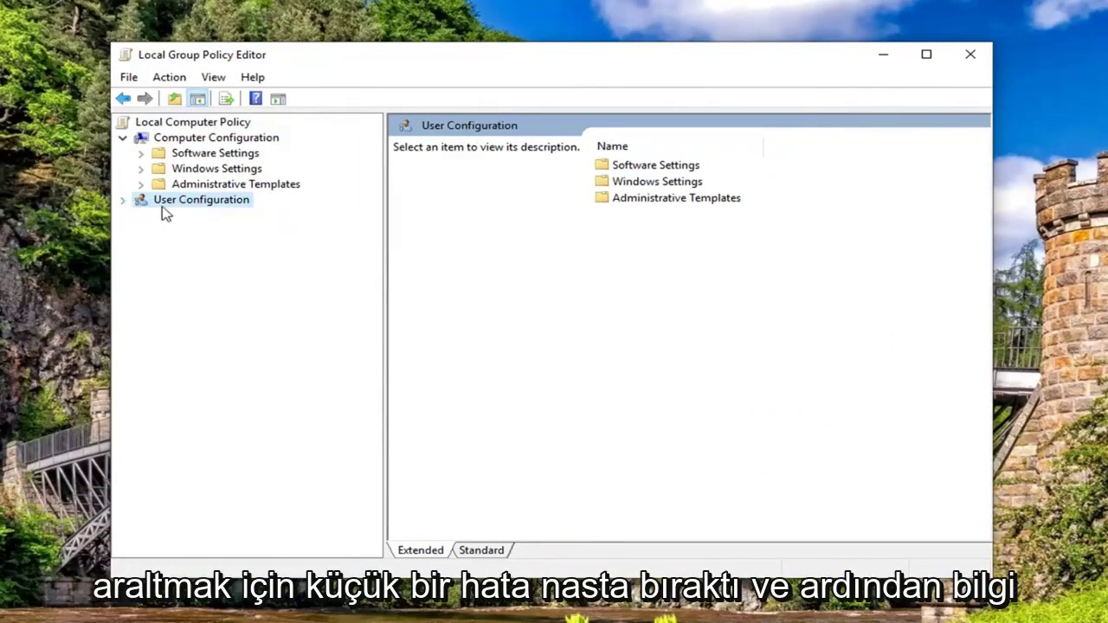
pyautogui.click(190, 141)
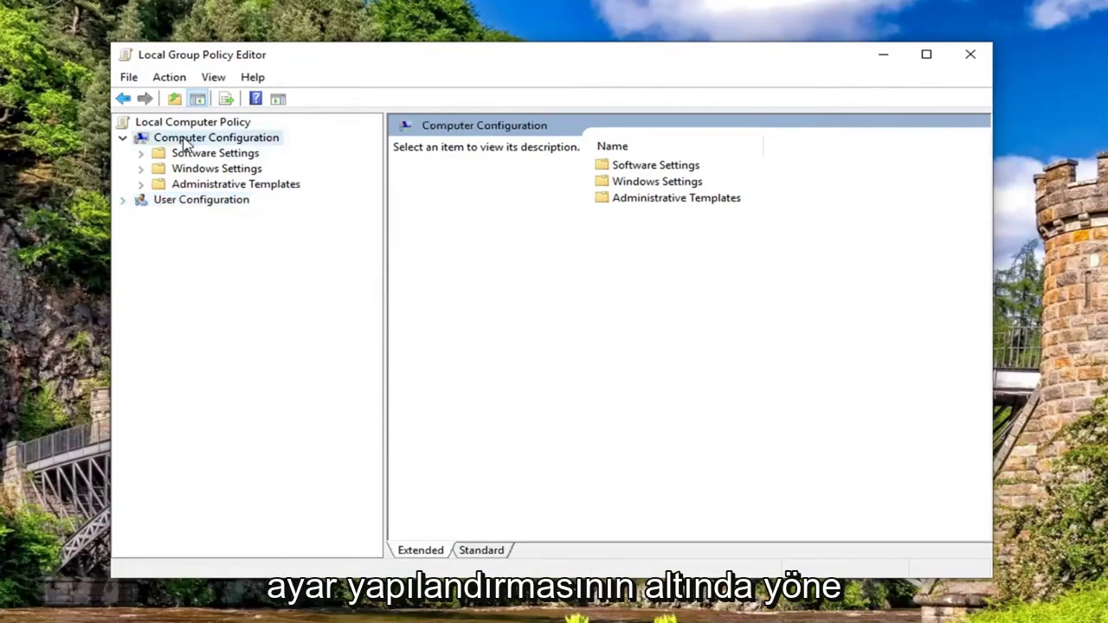
# Step: Browse Administrative Templates > System > Logon and select 'Turn on convenience PIN sign-in' to show its description
pyautogui.click(198, 189)
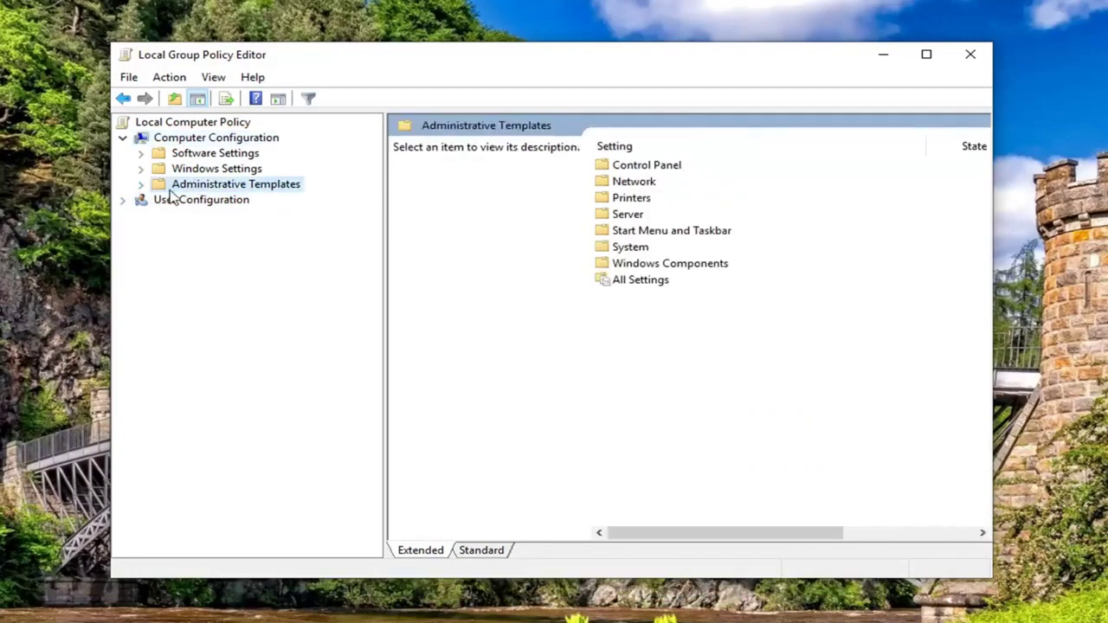
pyautogui.click(141, 185)
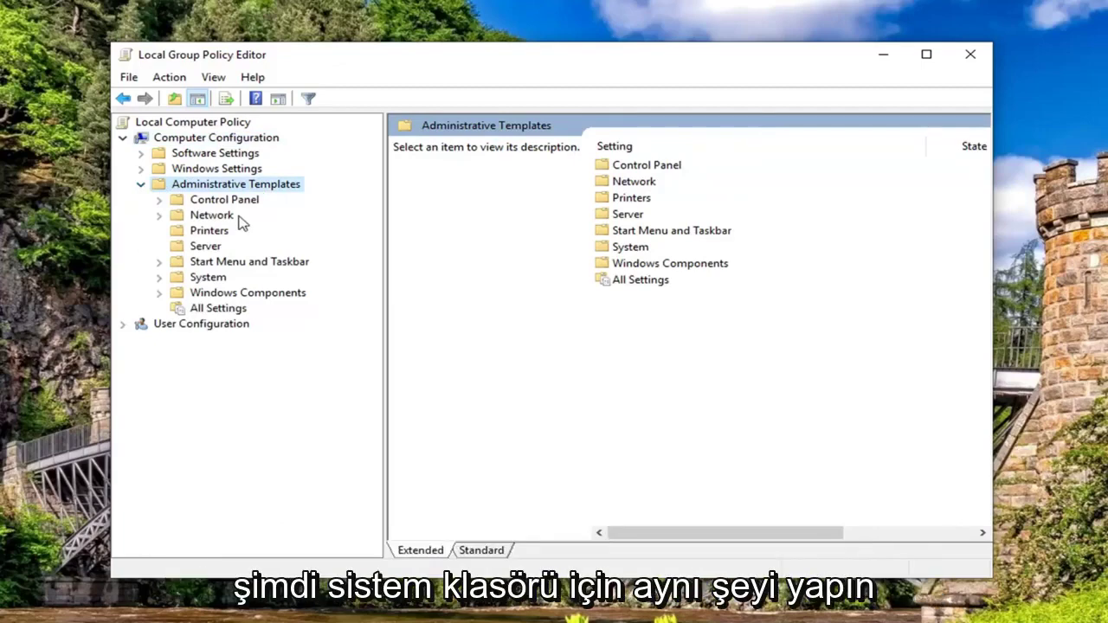
pyautogui.click(163, 277)
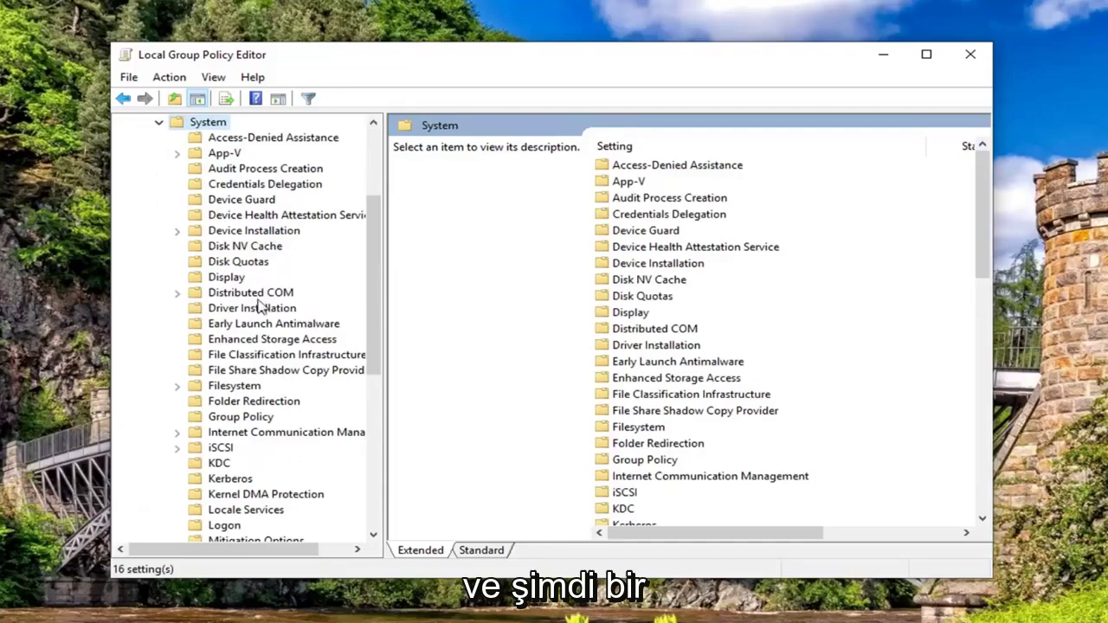
pyautogui.scroll(-1, 221, 379)
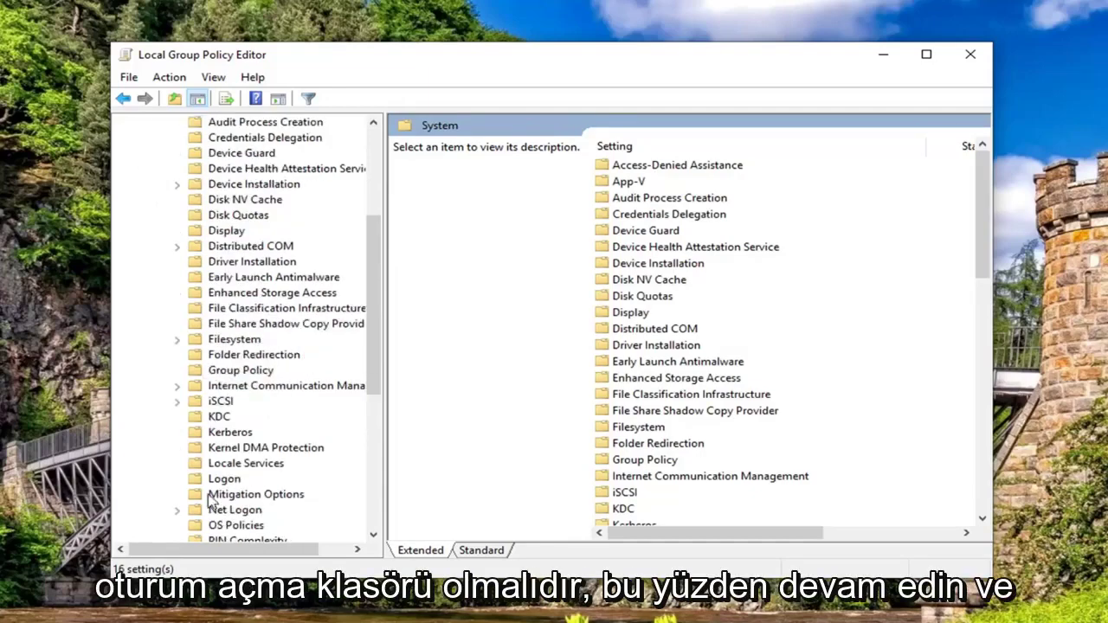
pyautogui.click(218, 481)
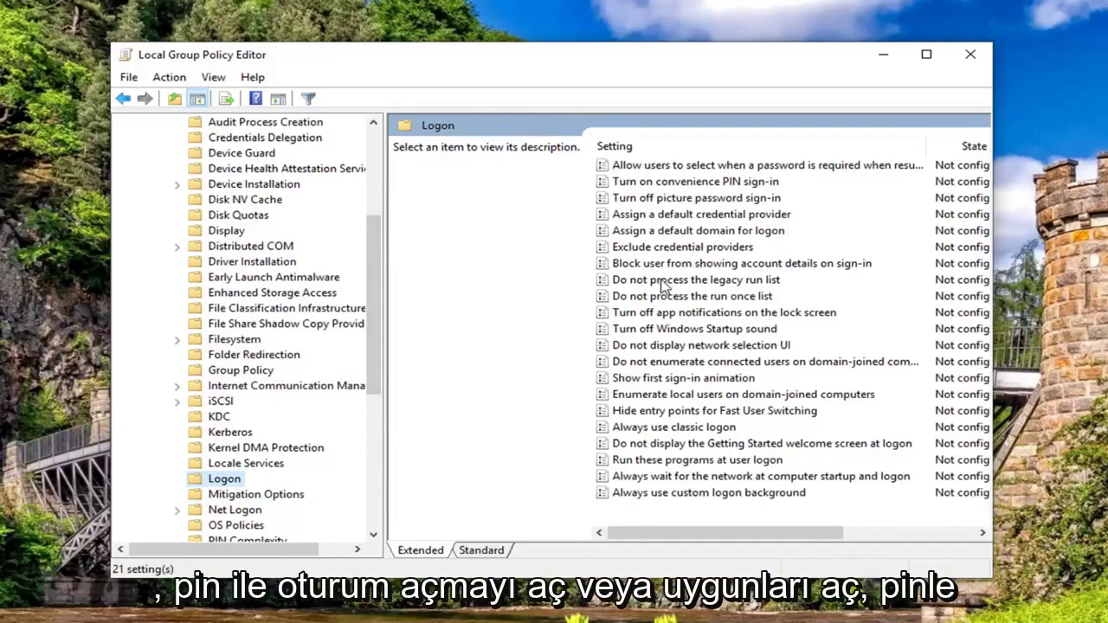
pyautogui.click(773, 183)
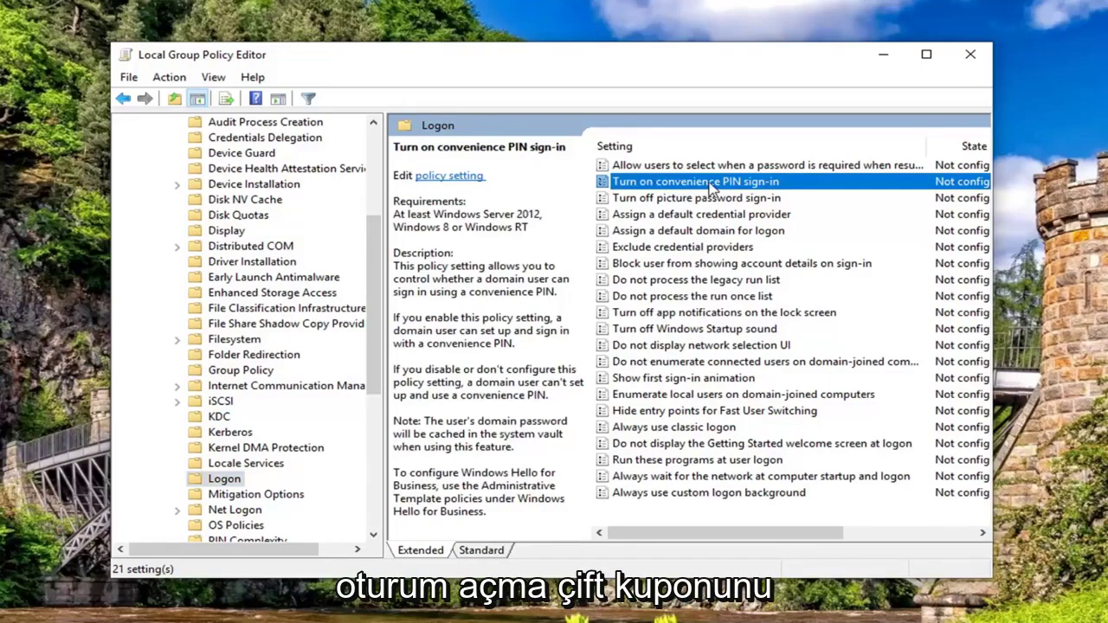
# Step: Set 'Turn on convenience PIN sign-in' to Enabled, confirm with OK, and close the editor
pyautogui.doubleClick(775, 190)
pyautogui.moveTo(449, 141); pyautogui.dragTo(735, 84)
pyautogui.click(306, 167)
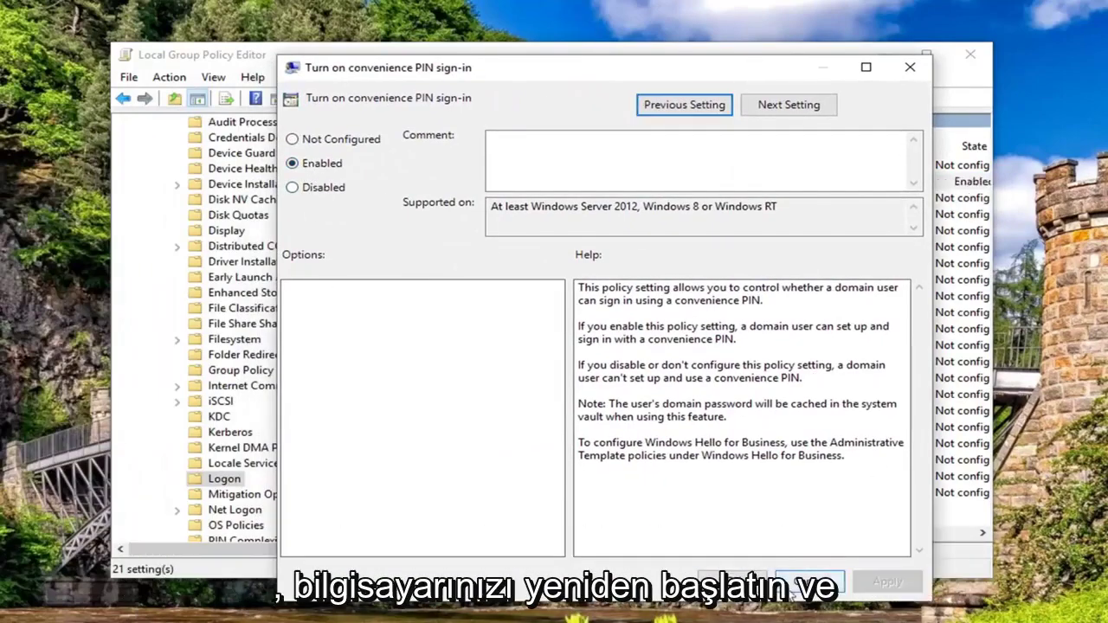
pyautogui.click(732, 581)
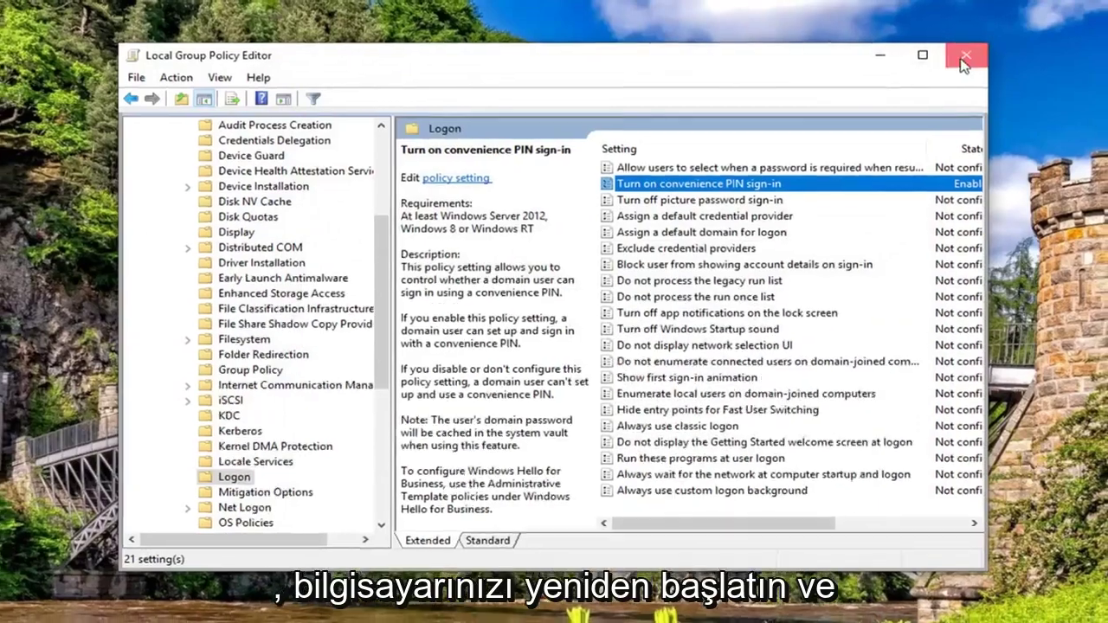
pyautogui.click(969, 54)
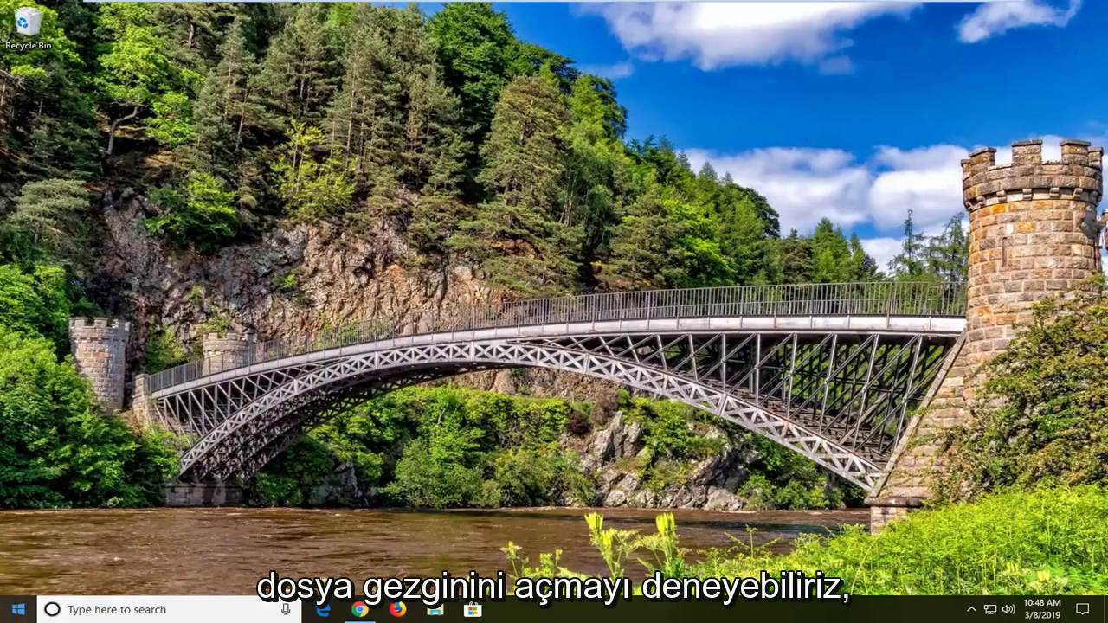
# Step: In File Explorer, go to This PC > Local Disk (C:) > Windows > ServiceProfiles
pyautogui.click(435, 609)
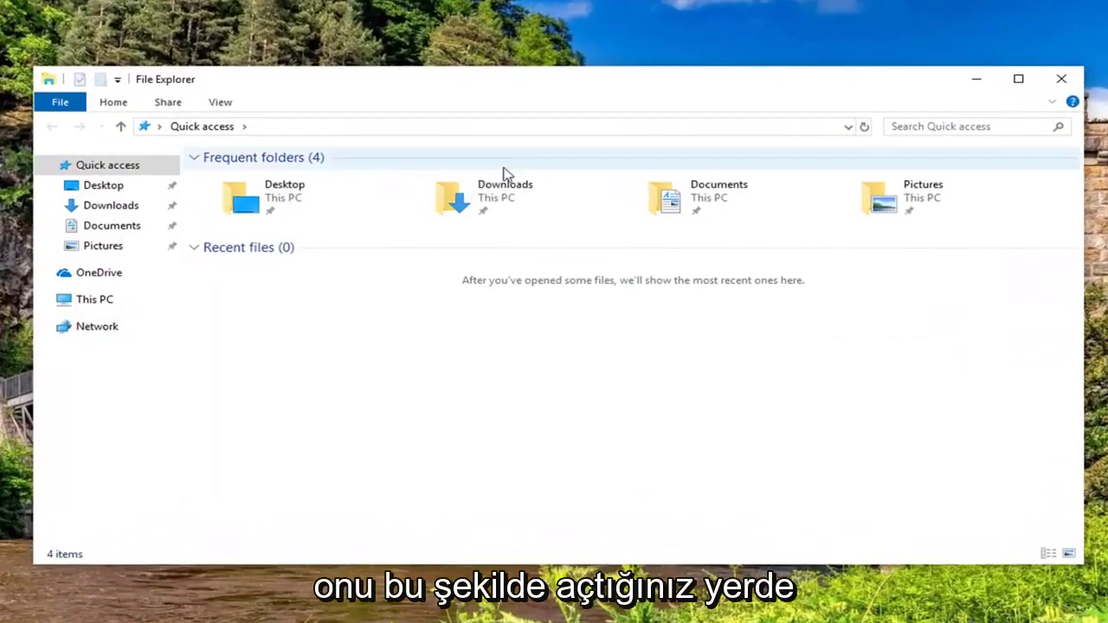
pyautogui.click(101, 303)
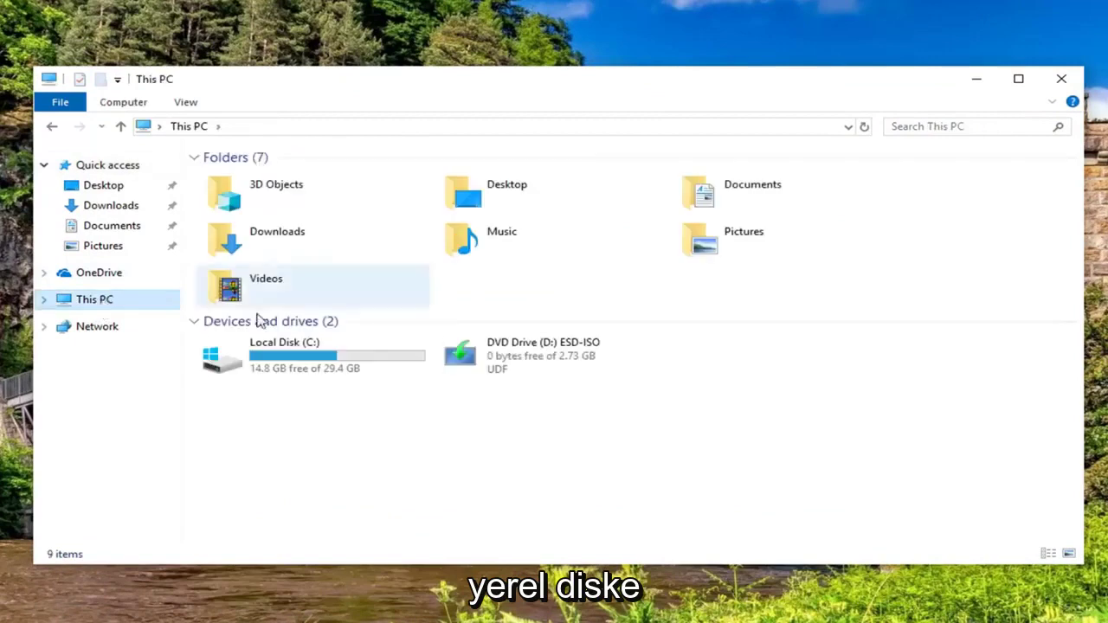
pyautogui.moveTo(285, 357)
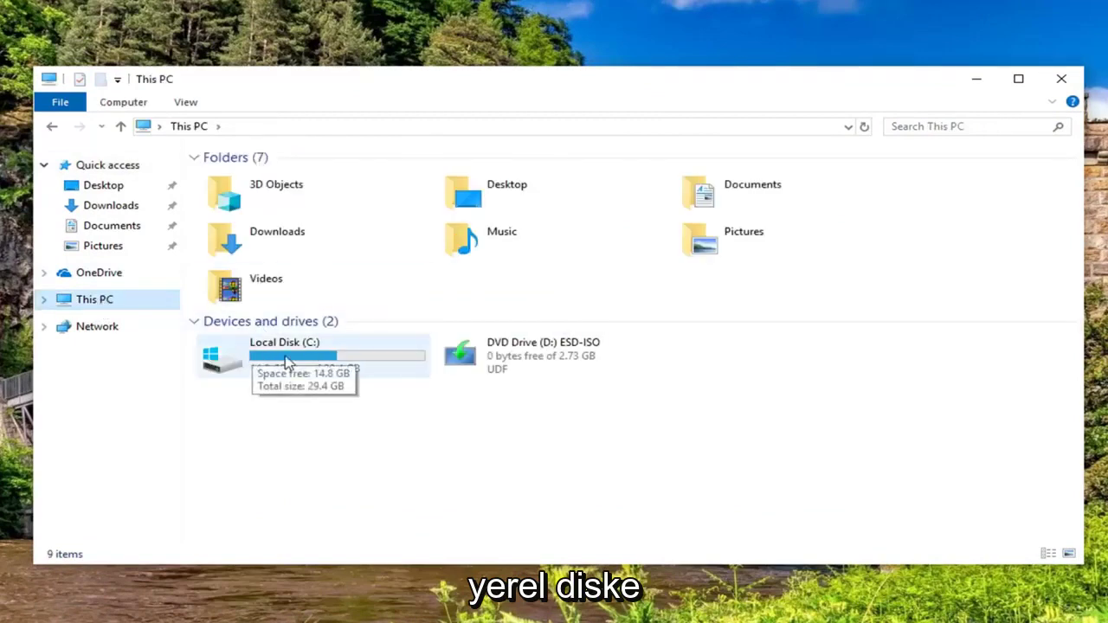
pyautogui.doubleClick(285, 368)
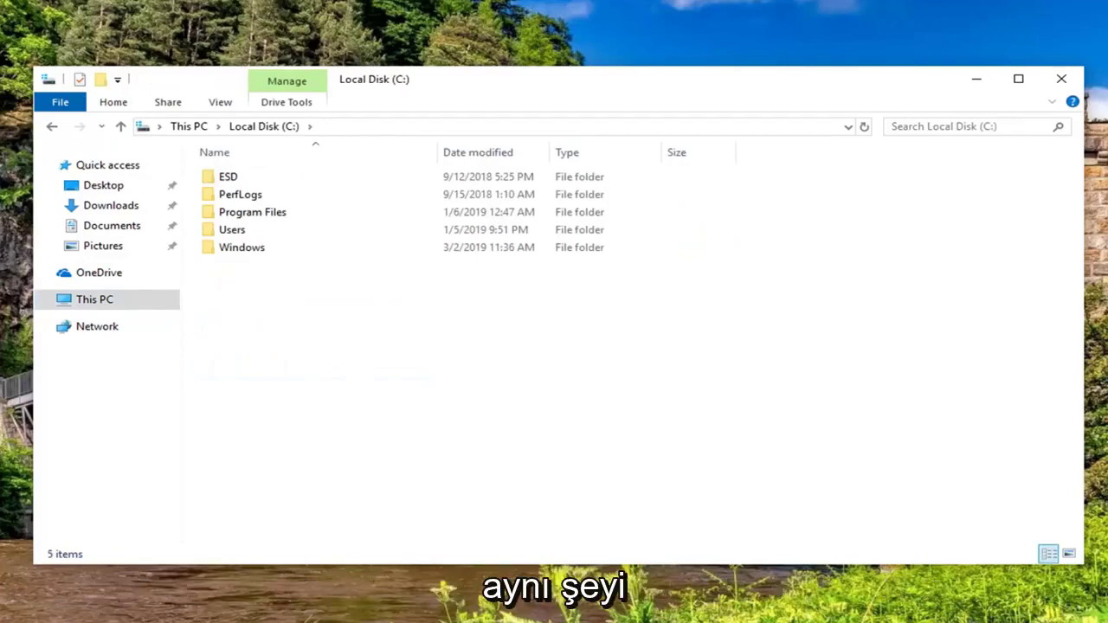
pyautogui.doubleClick(294, 247)
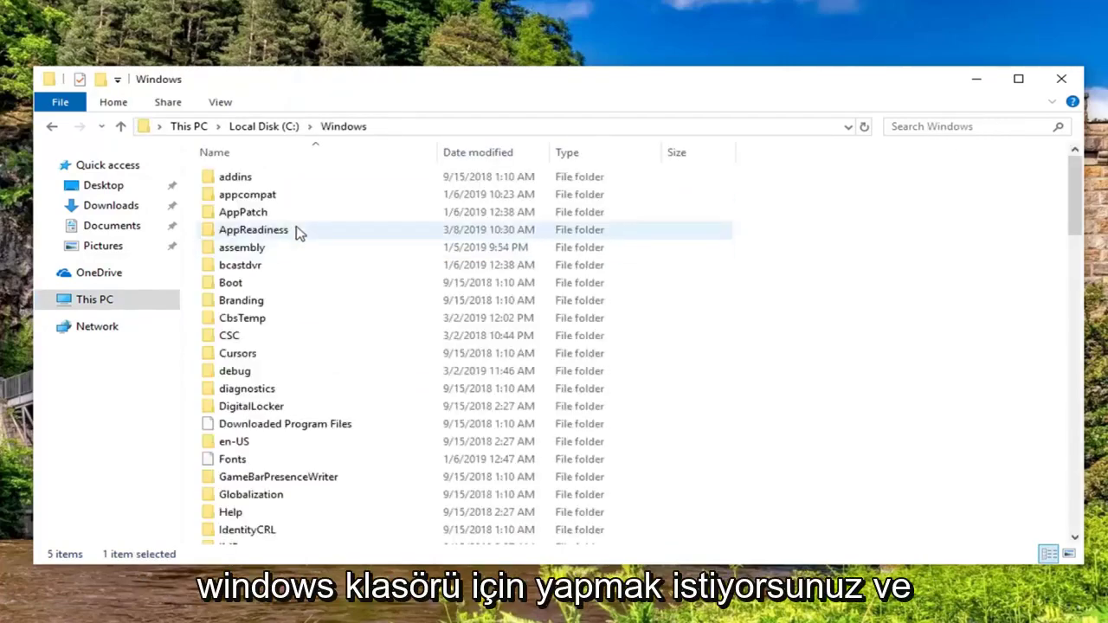
pyautogui.scroll(-12, 264, 437)
pyautogui.scroll(2, 264, 442)
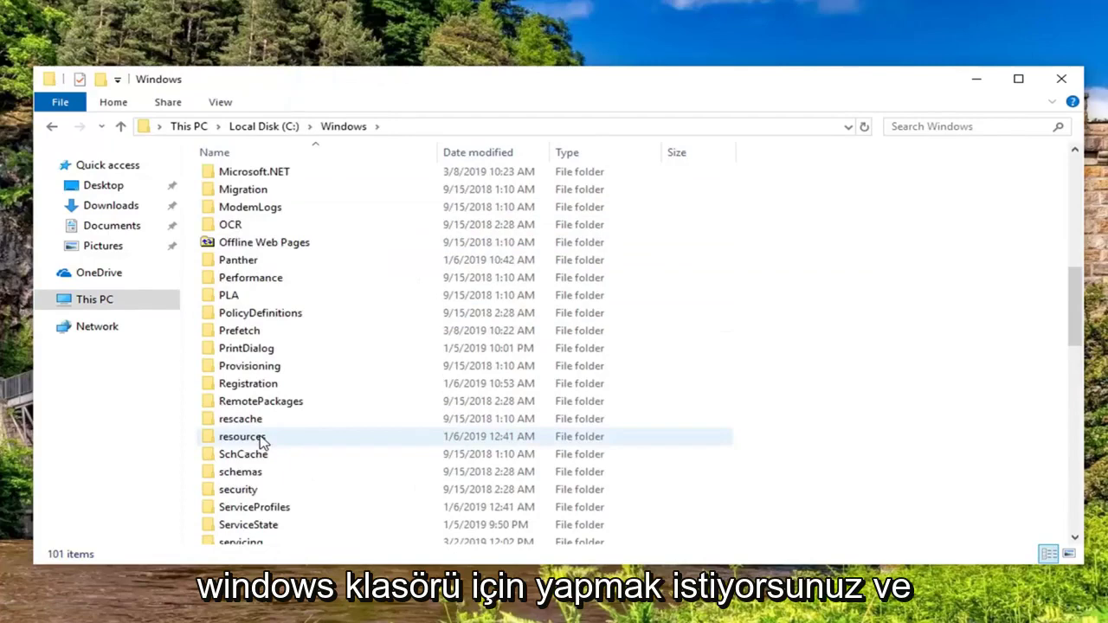
pyautogui.click(262, 509)
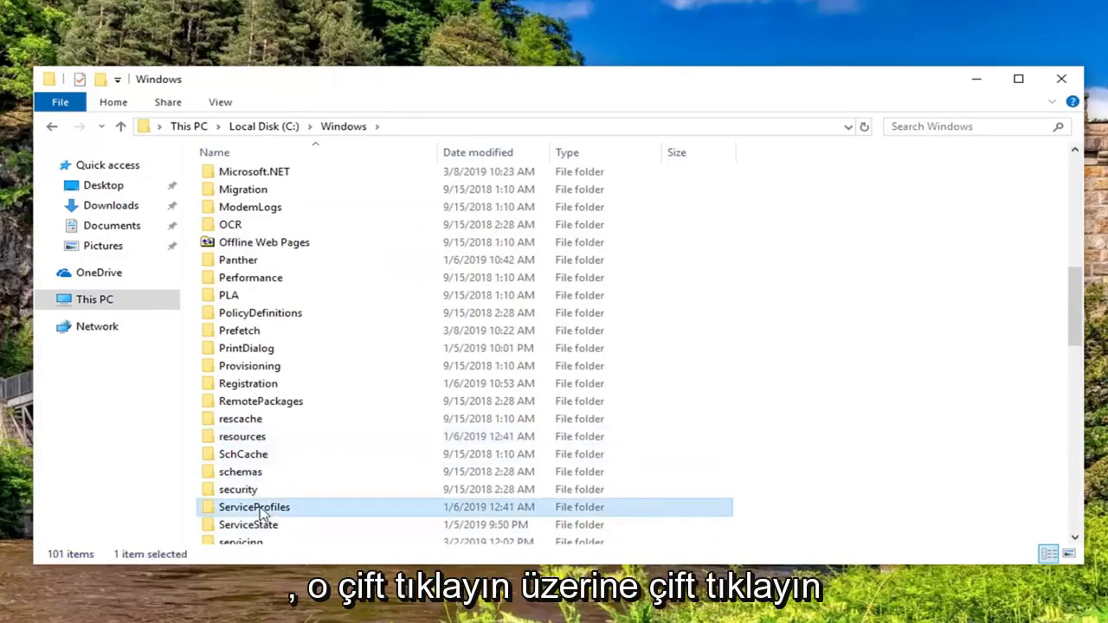
pyautogui.doubleClick(262, 510)
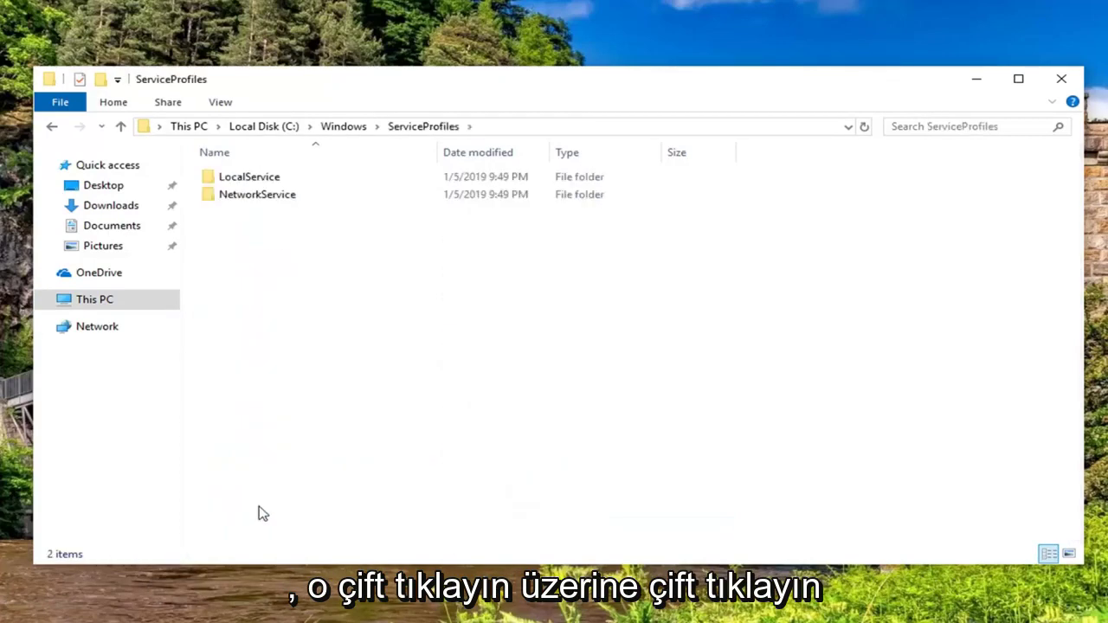
# Step: Open LocalService, grant permanent access with Continue, and bring up the View ribbon
pyautogui.doubleClick(244, 180)
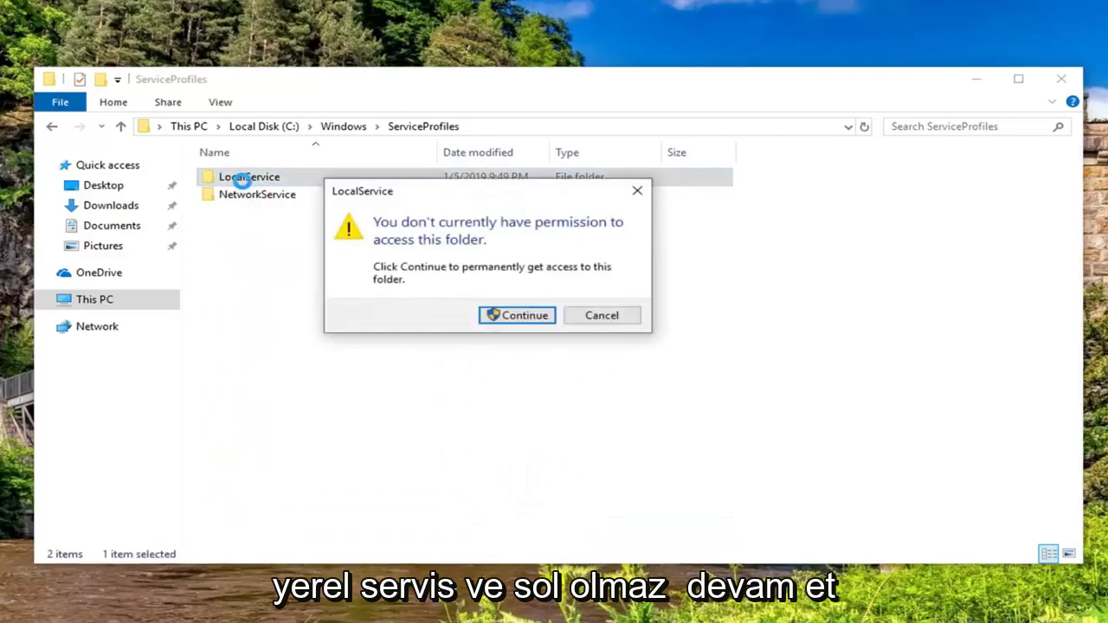
pyautogui.click(523, 318)
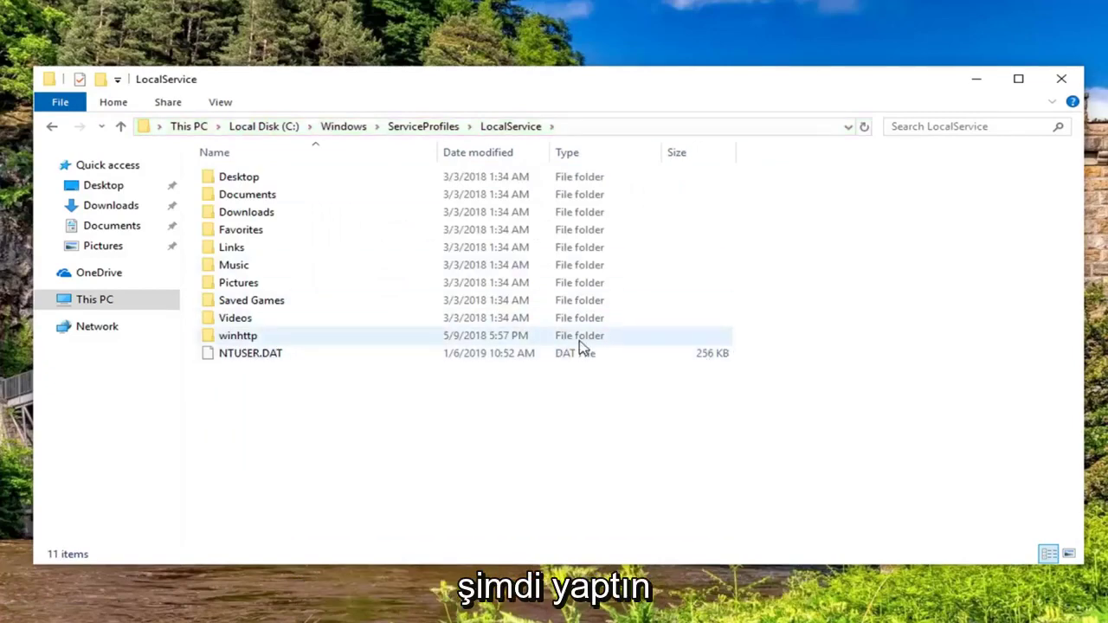
pyautogui.click(218, 104)
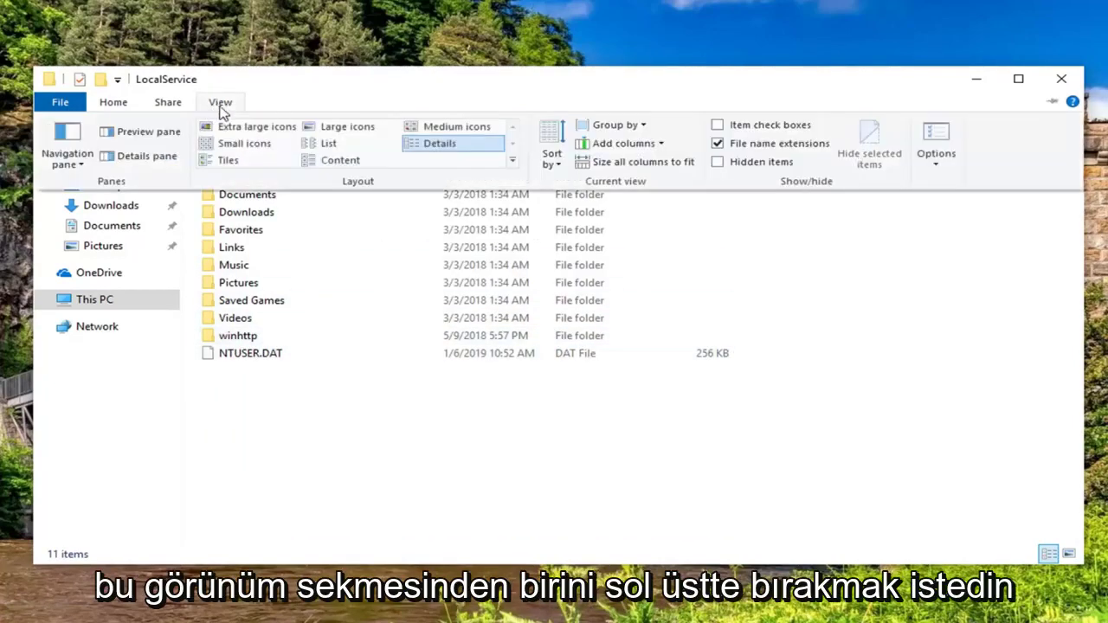
# Step: Turn on 'Show hidden files, folders, and drives' in Folder Options and apply with OK
pyautogui.click(951, 139)
pyautogui.moveTo(240, 171); pyautogui.dragTo(606, 105)
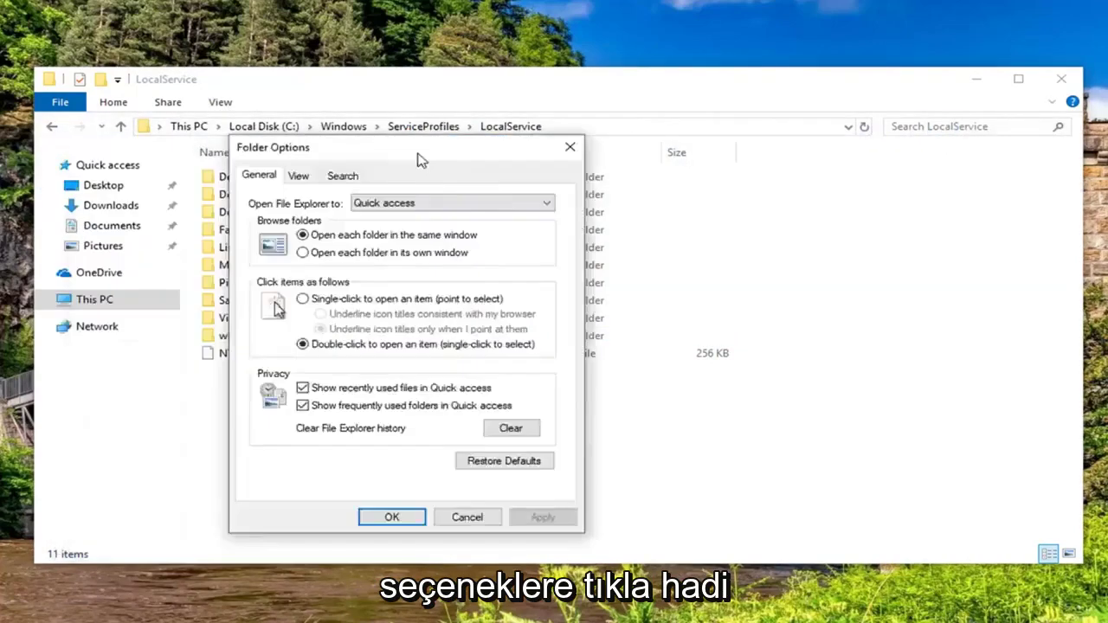
pyautogui.click(487, 124)
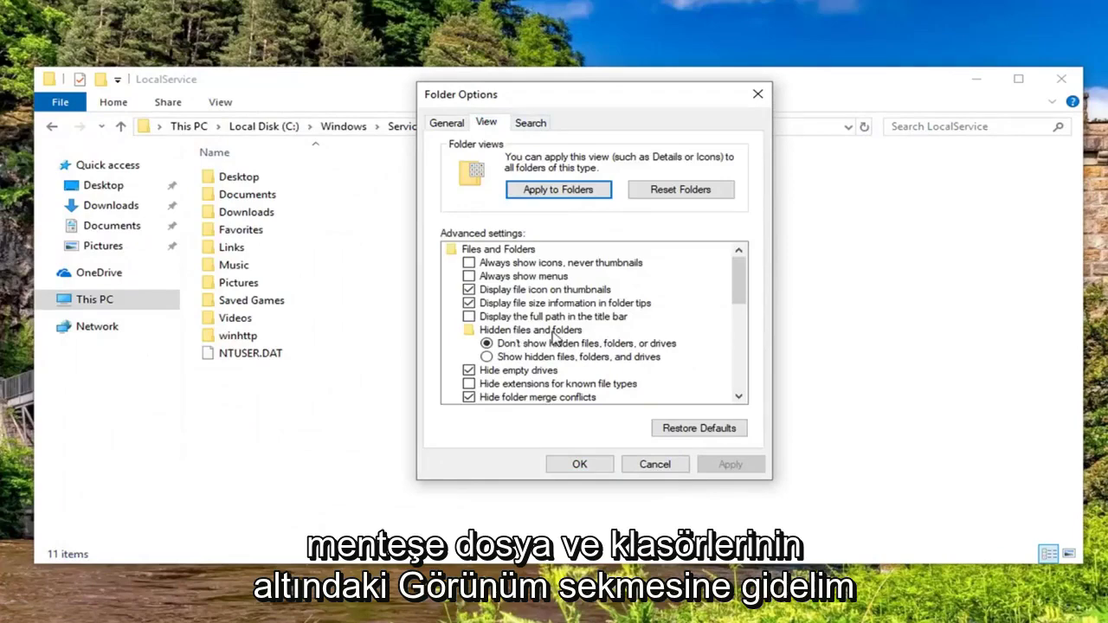
pyautogui.click(513, 358)
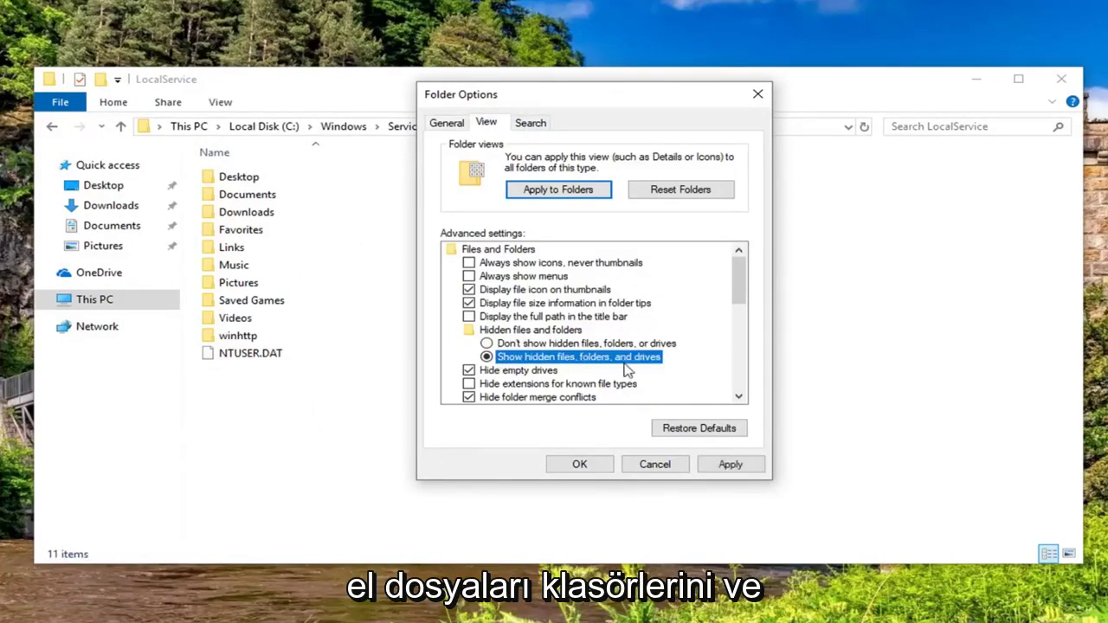
pyautogui.click(729, 463)
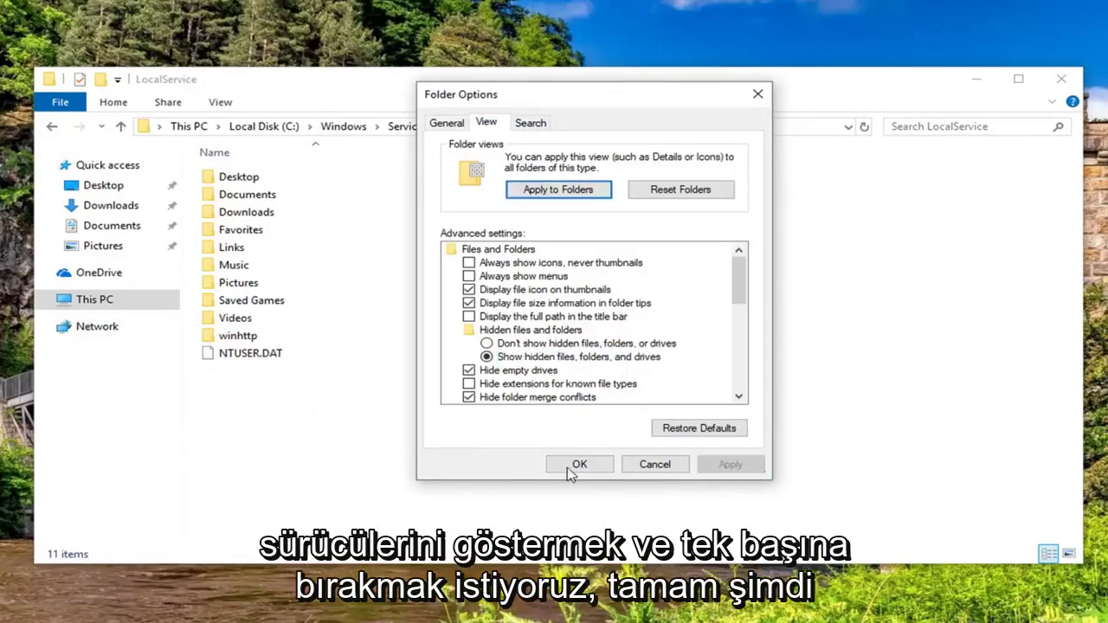
pyautogui.click(577, 463)
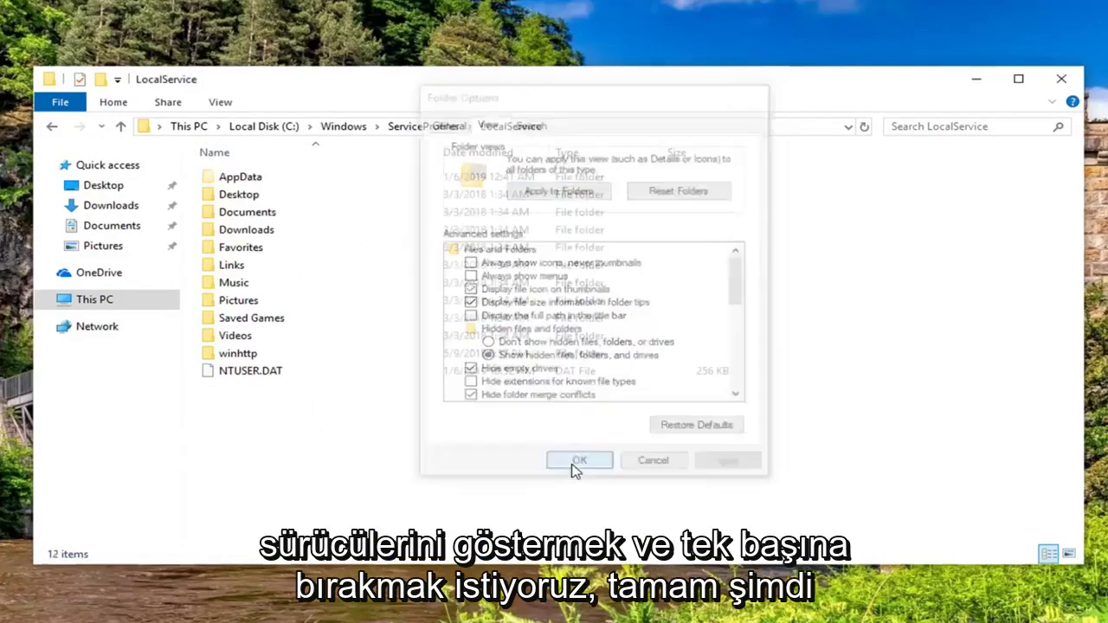
# Step: Open AppData > Local > Microsoft, granting Continue on each folder's permission prompt
pyautogui.click(244, 179)
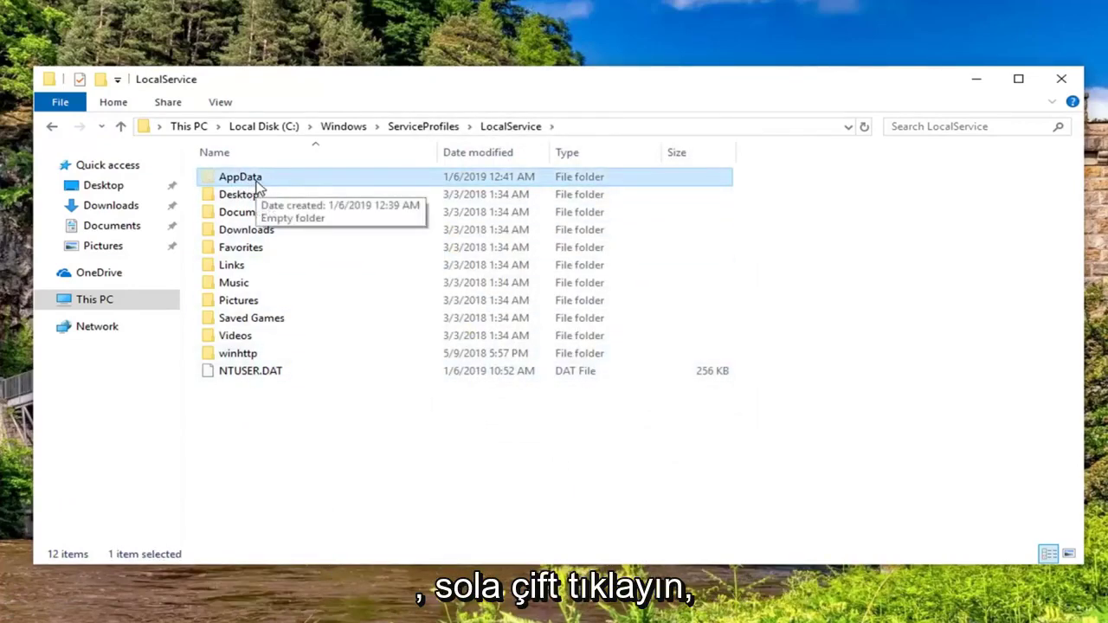
pyautogui.doubleClick(251, 177)
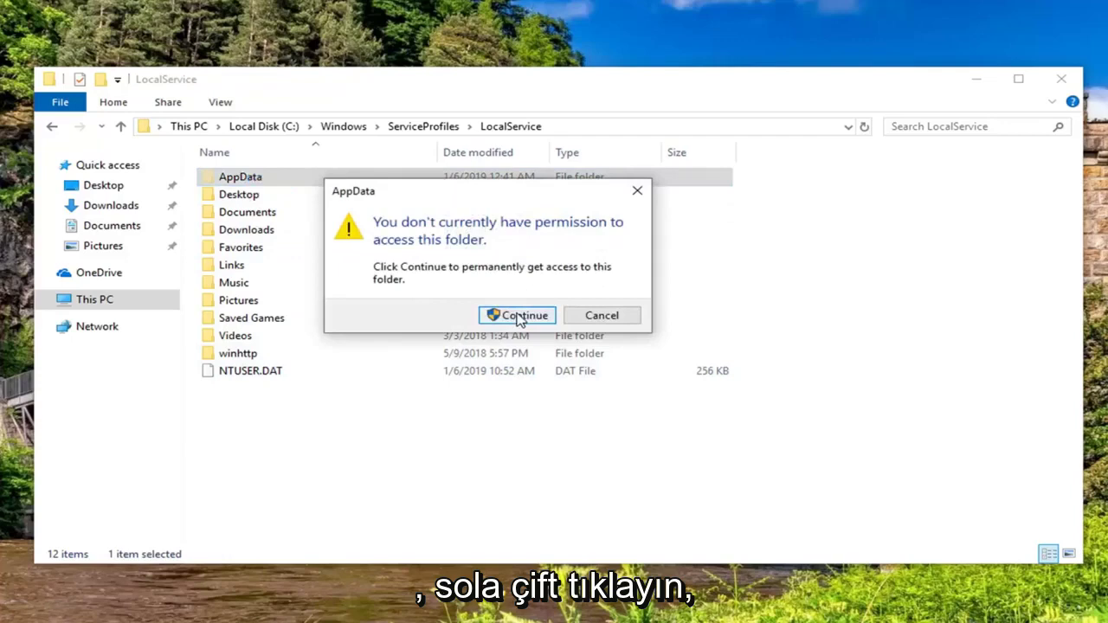
pyautogui.click(511, 314)
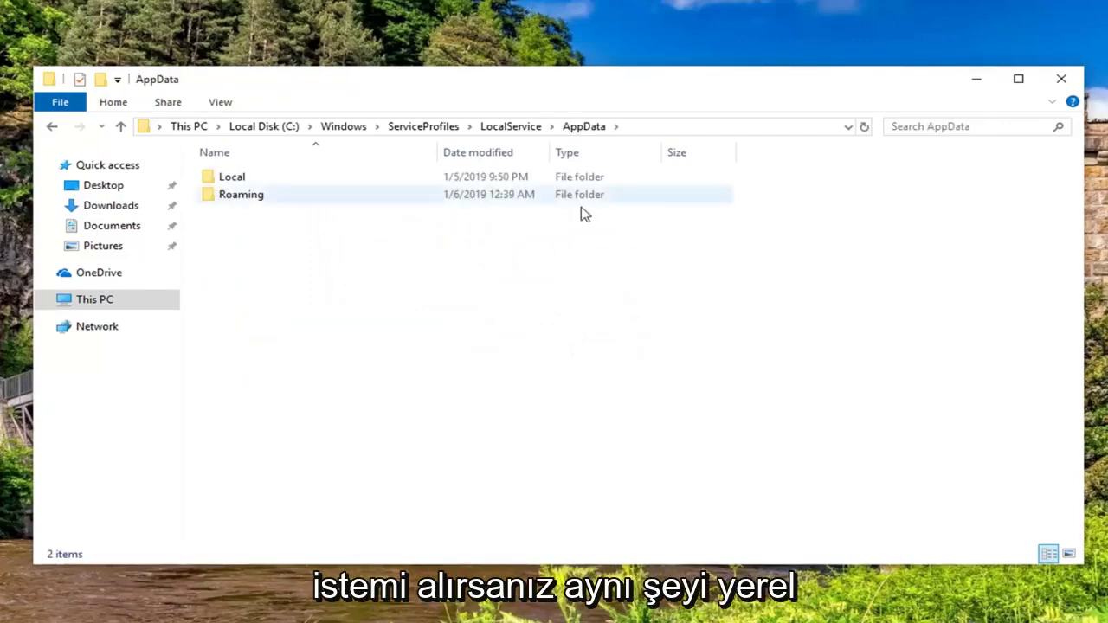
pyautogui.doubleClick(242, 178)
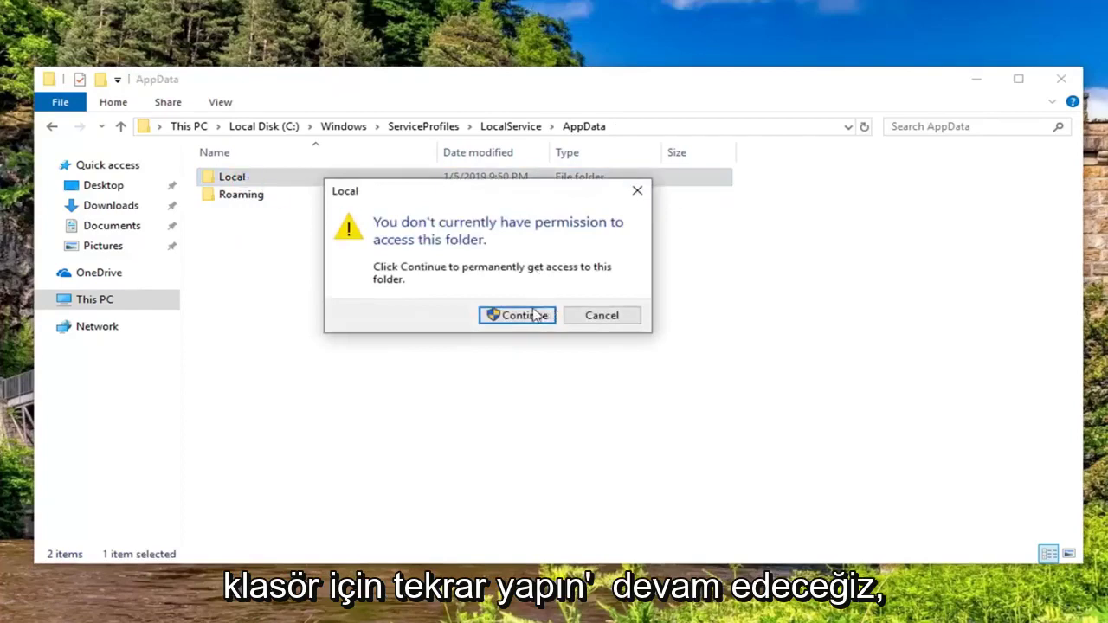
pyautogui.click(519, 315)
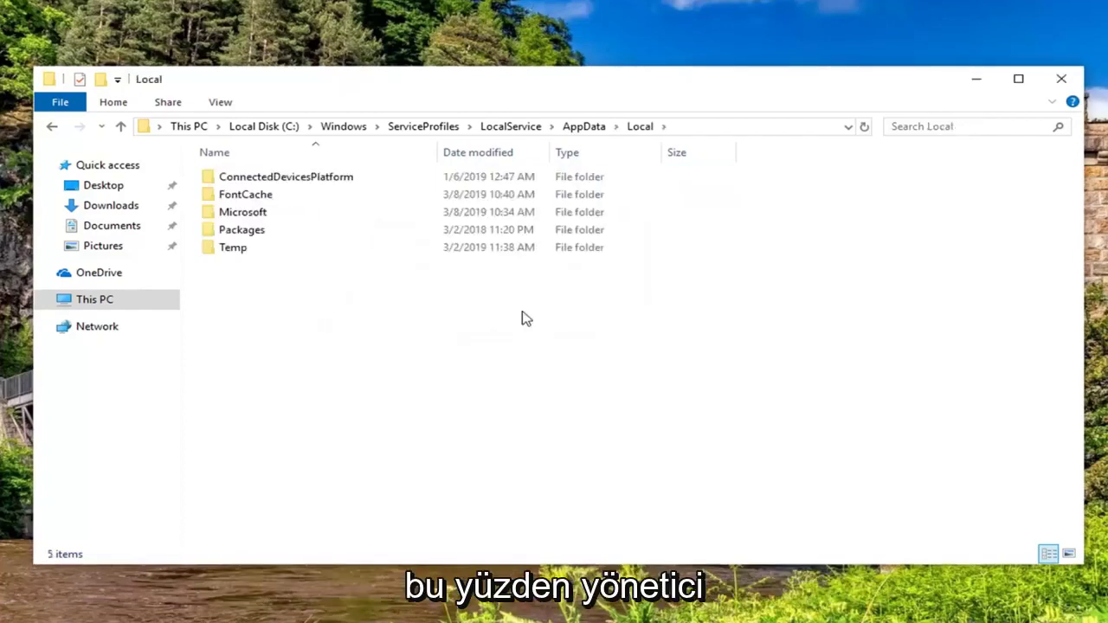
pyautogui.doubleClick(242, 214)
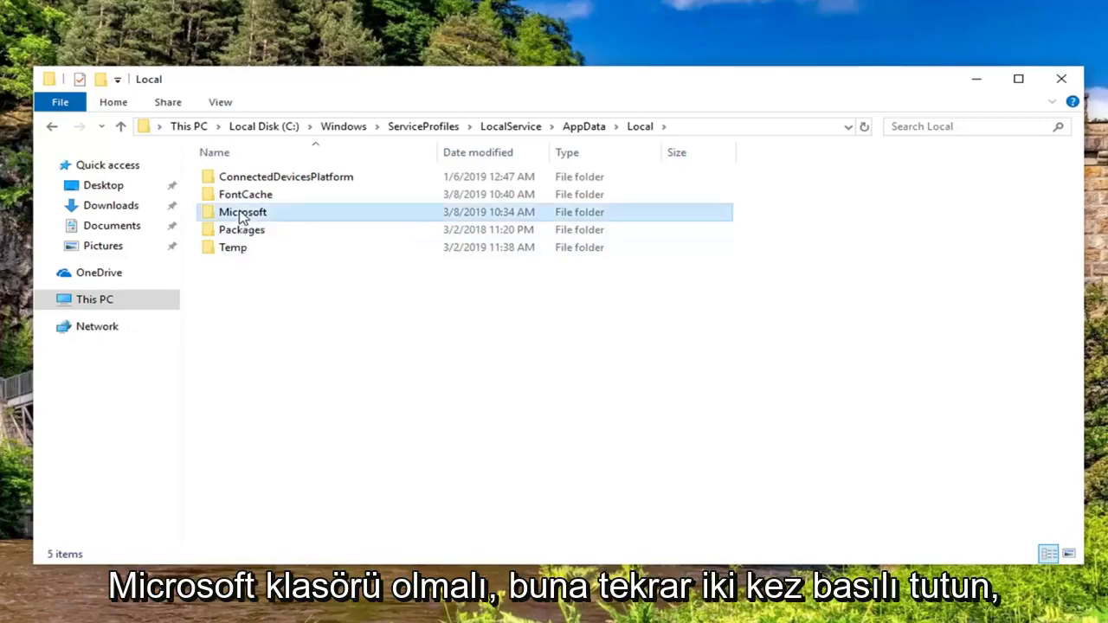
pyautogui.click(495, 314)
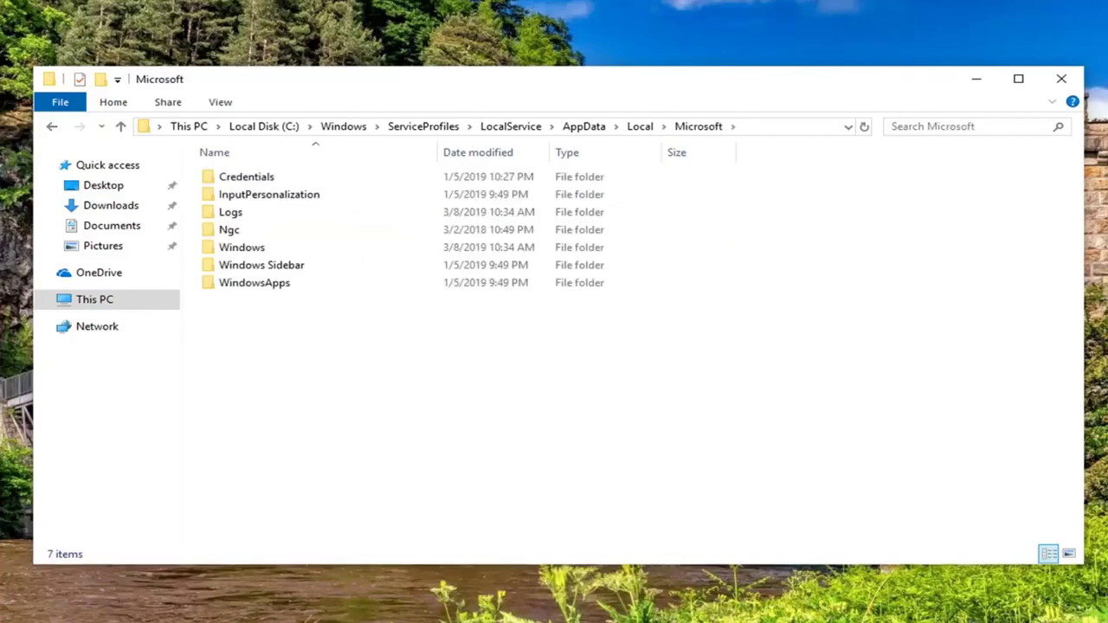
# Step: Open the Ngc folder's Properties, go to Security, and open Advanced settings
pyautogui.rightClick(228, 236)
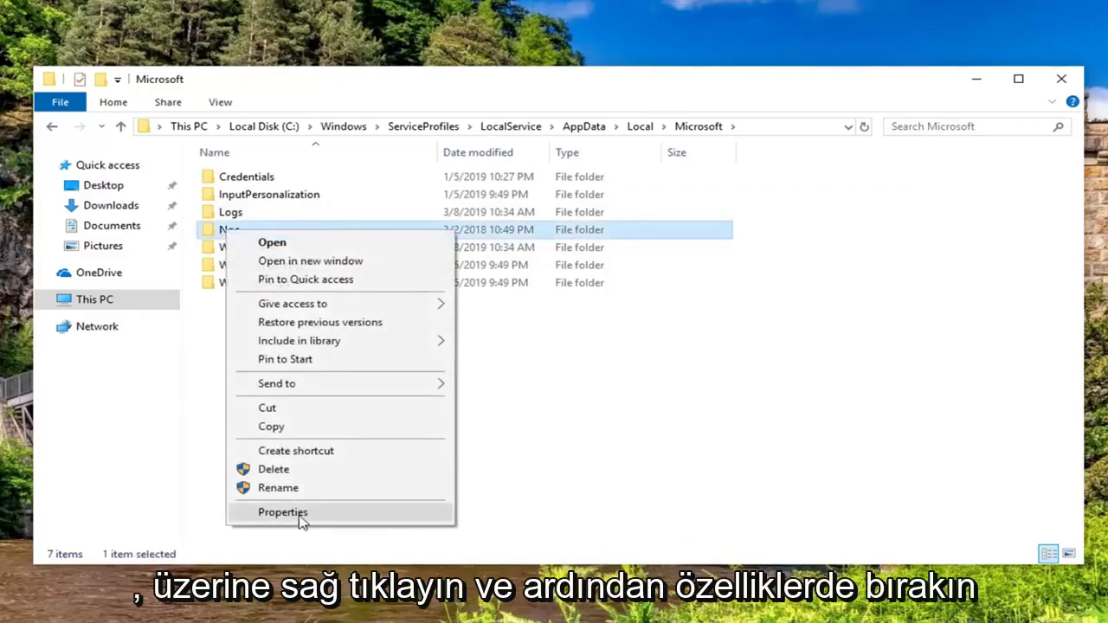
pyautogui.click(282, 513)
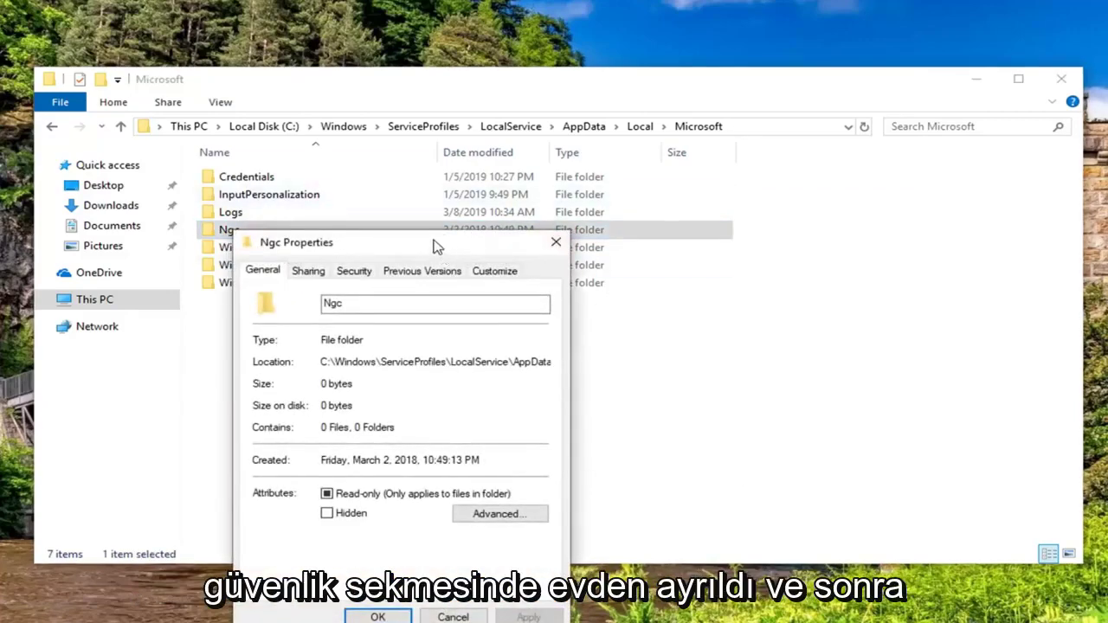
pyautogui.moveTo(435, 246); pyautogui.dragTo(577, 119)
pyautogui.click(509, 147)
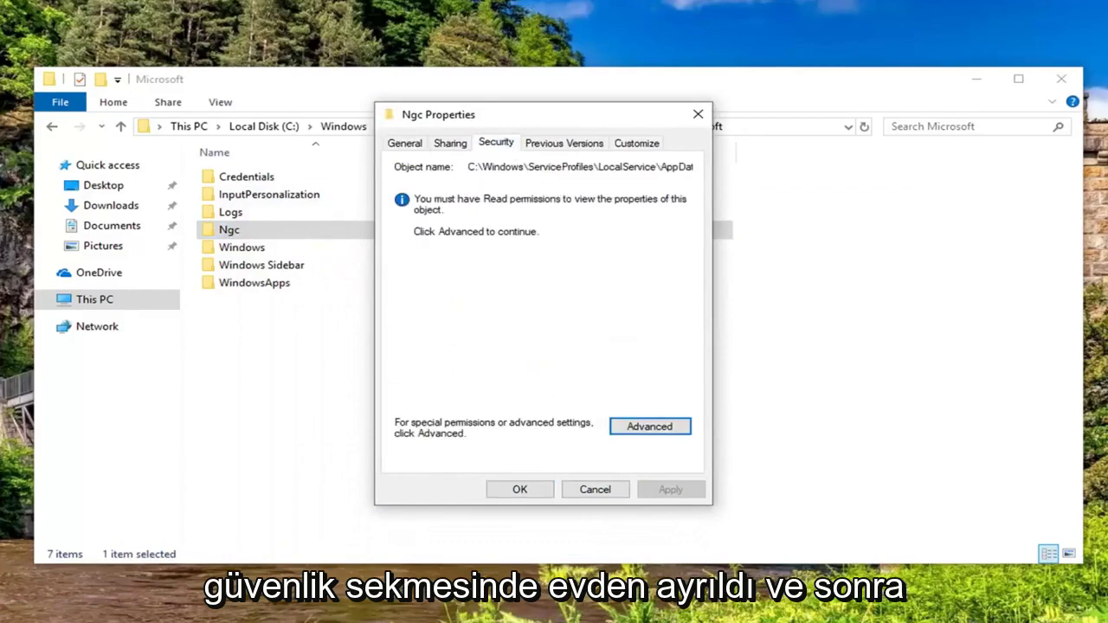
pyautogui.click(645, 425)
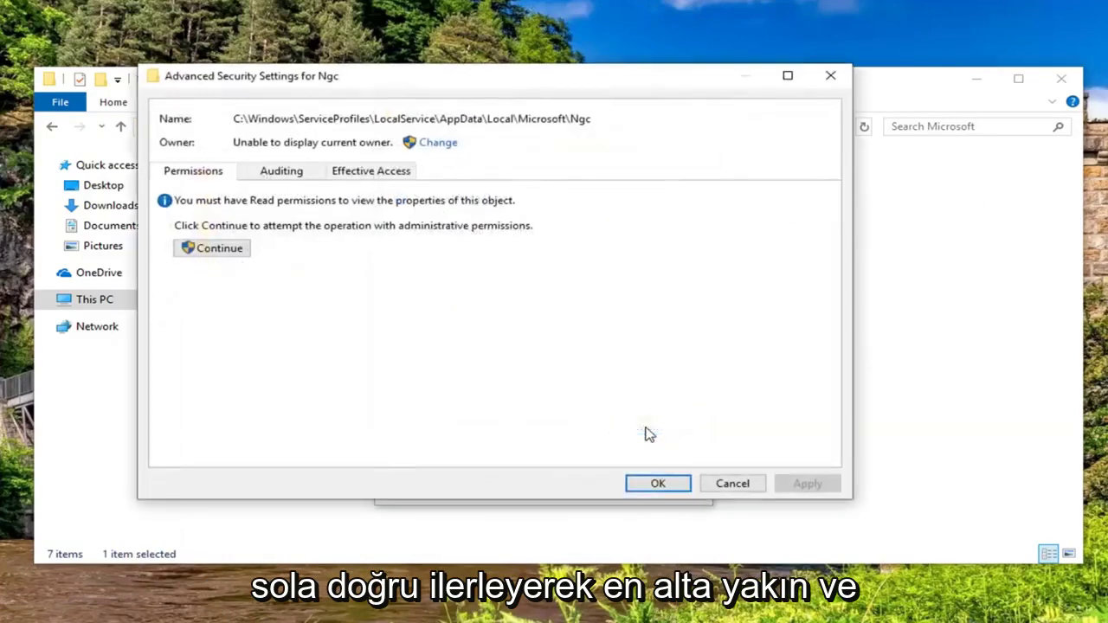
# Step: Change the Ngc owner to the user's own account name, verified with Check Names
pyautogui.click(438, 143)
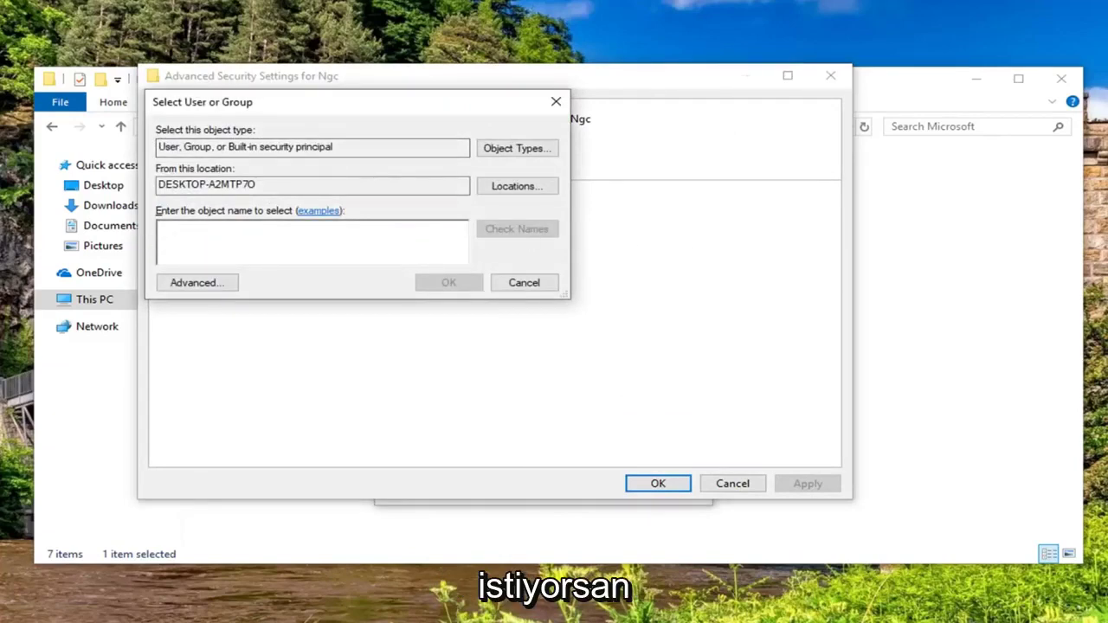
pyautogui.write('MD')
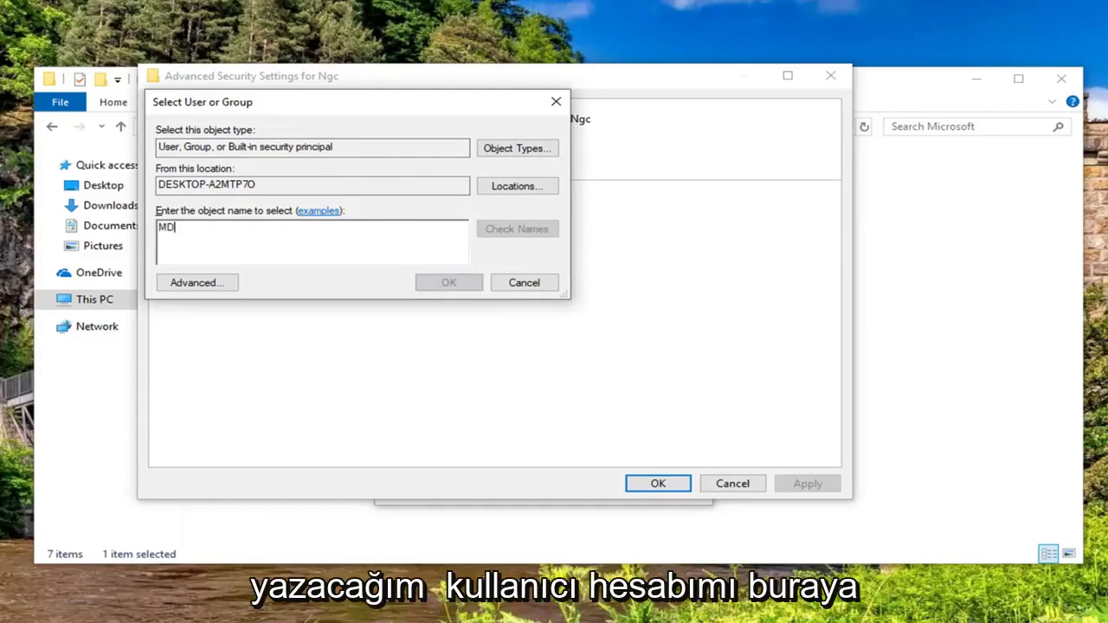
pyautogui.write('Tech')
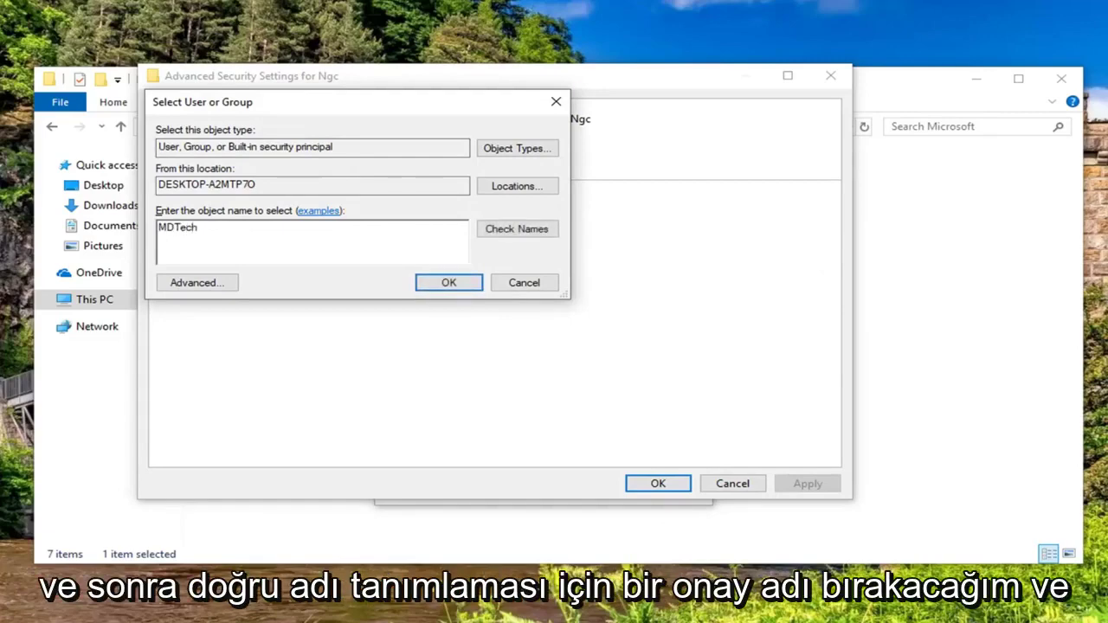
pyautogui.click(516, 230)
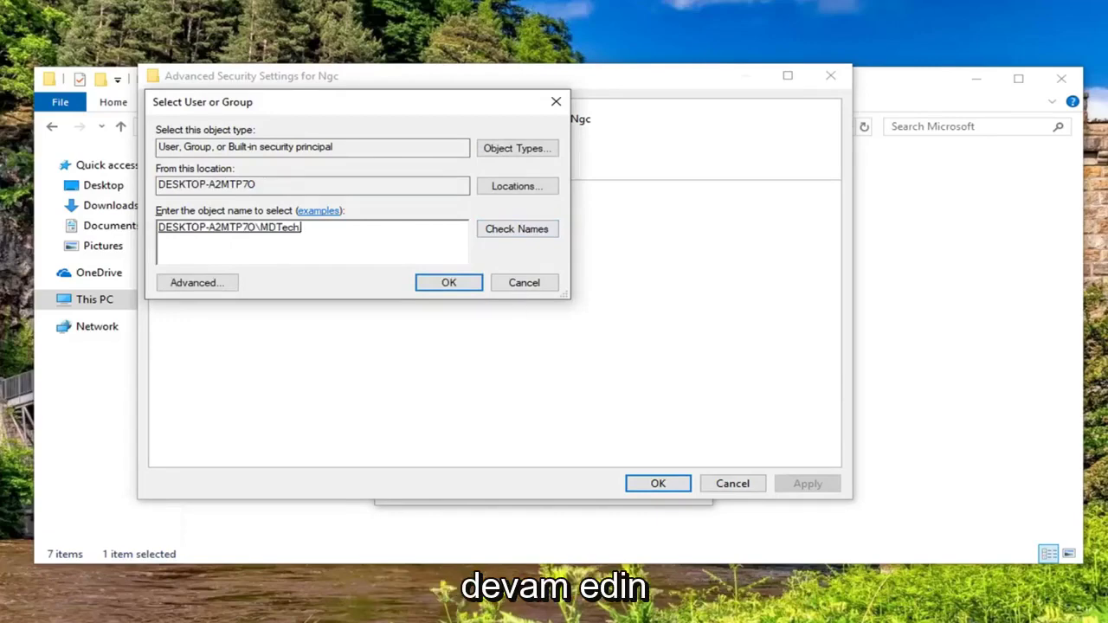
pyautogui.click(441, 283)
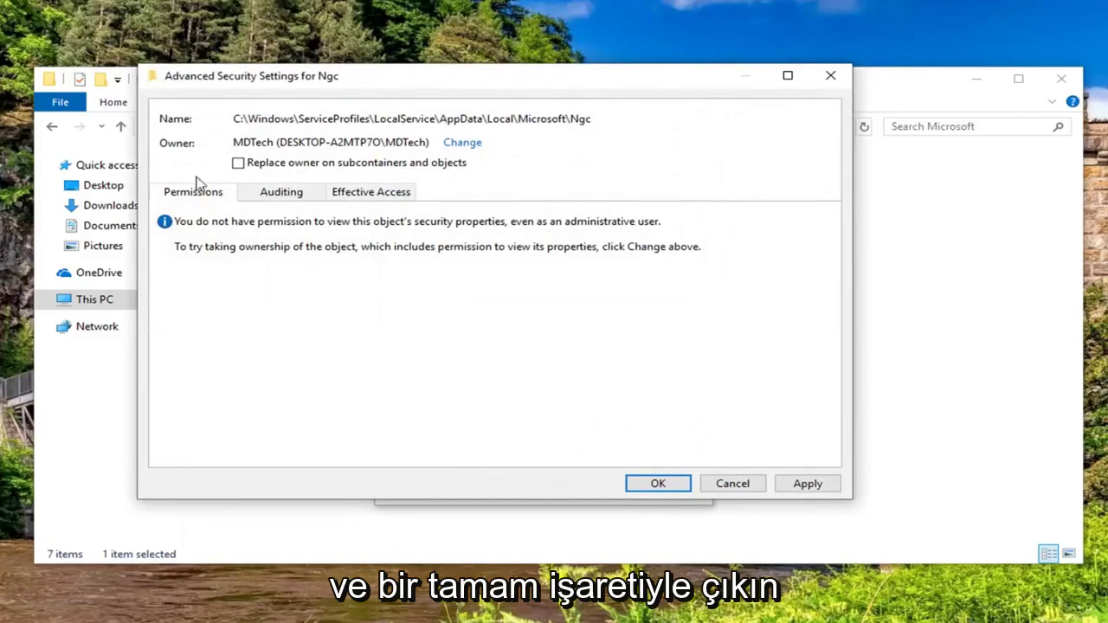
# Step: Tick 'Replace owner on subcontainers and objects', apply, accept full-control replacement, and close Advanced Security Settings
pyautogui.click(238, 166)
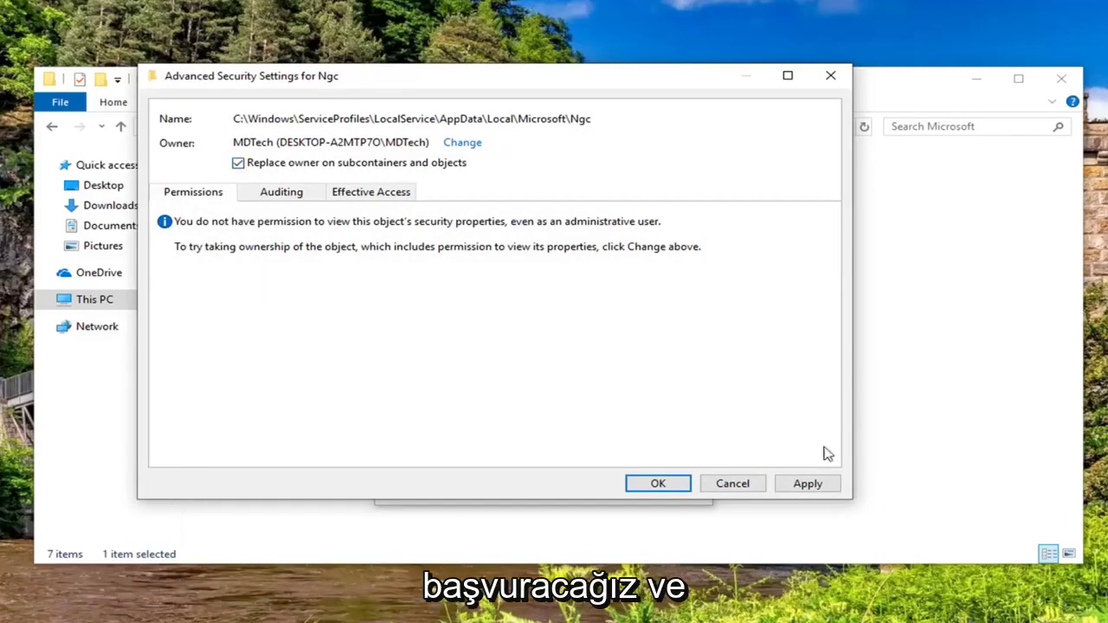
pyautogui.click(811, 485)
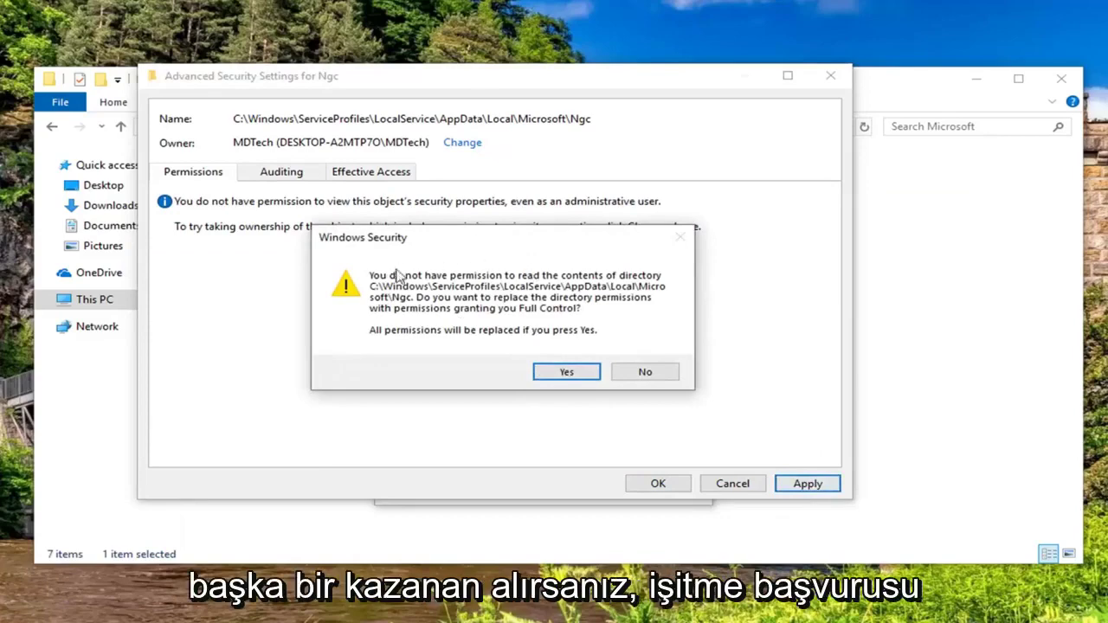
pyautogui.click(563, 374)
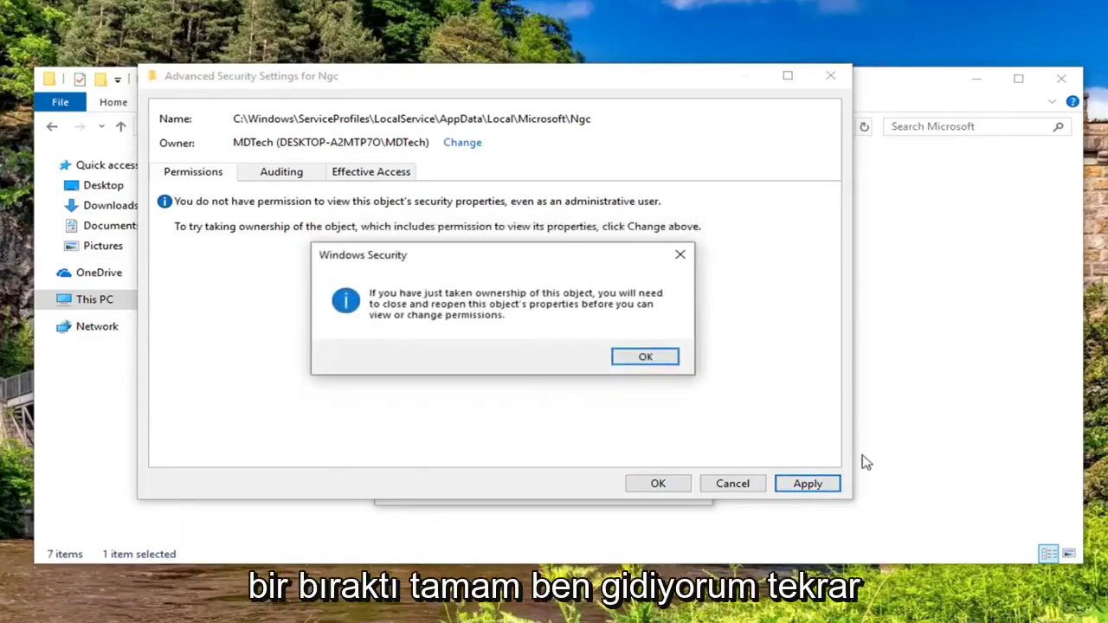
pyautogui.click(647, 359)
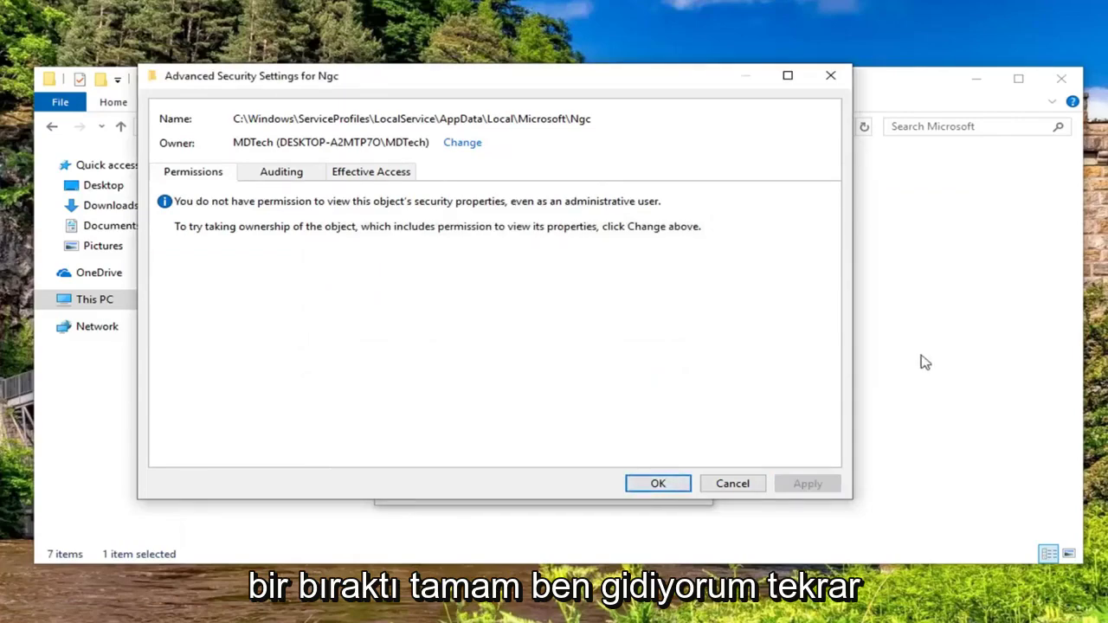
pyautogui.click(658, 484)
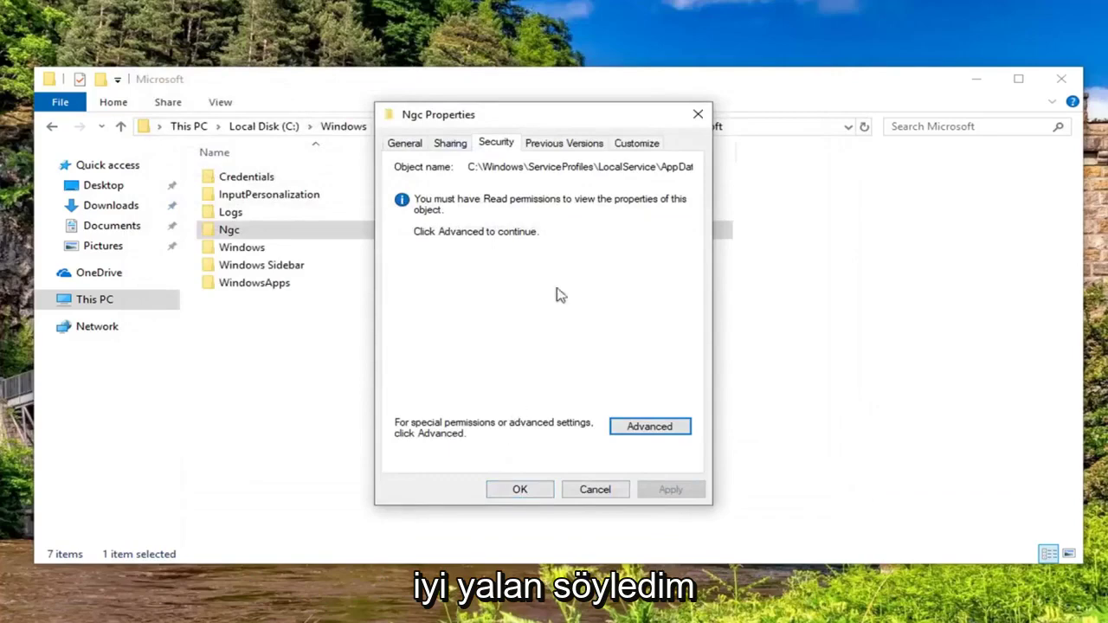
# Step: Close Ngc Properties, open the Ngc folder, and check it is empty with nothing to delete
pyautogui.click(521, 490)
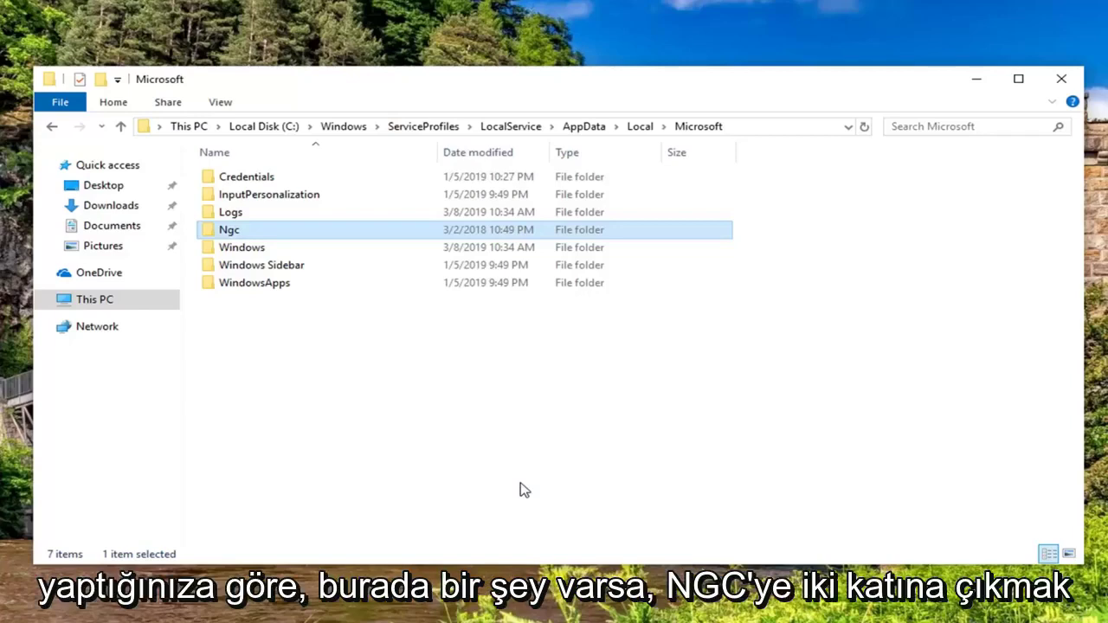
pyautogui.doubleClick(230, 232)
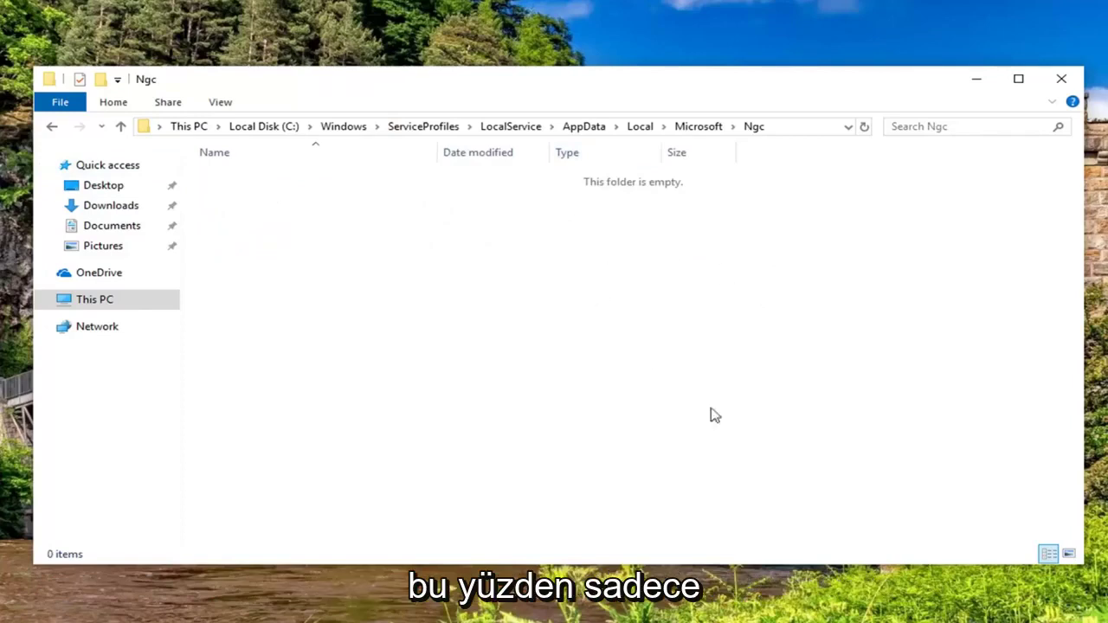
pyautogui.moveTo(498, 365); pyautogui.dragTo(329, 183)
pyautogui.rightClick(325, 199)
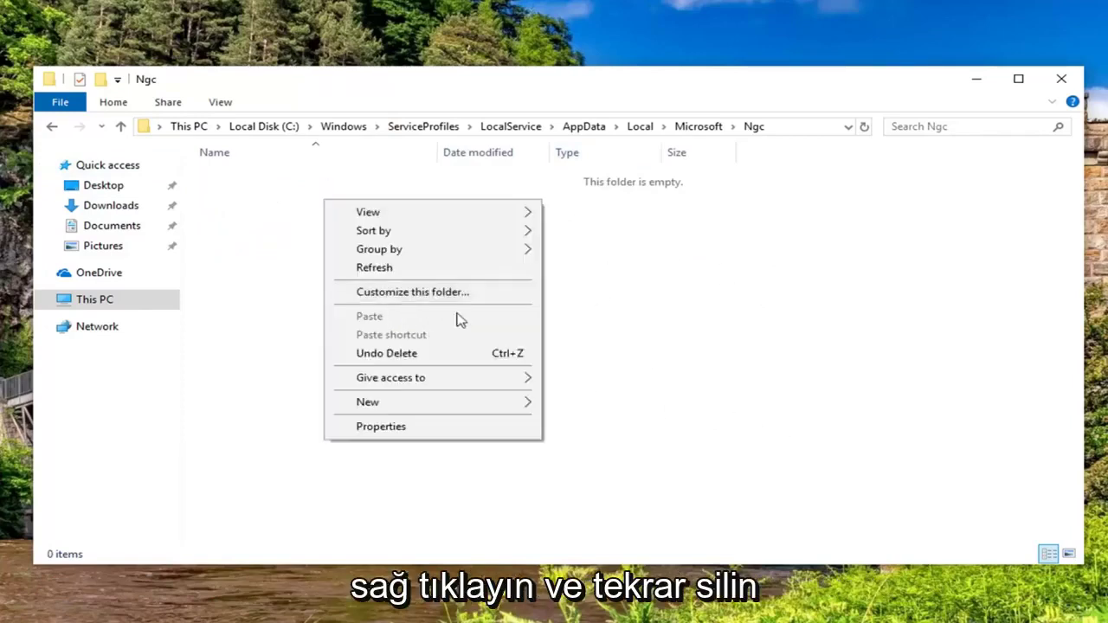
pyautogui.click(766, 303)
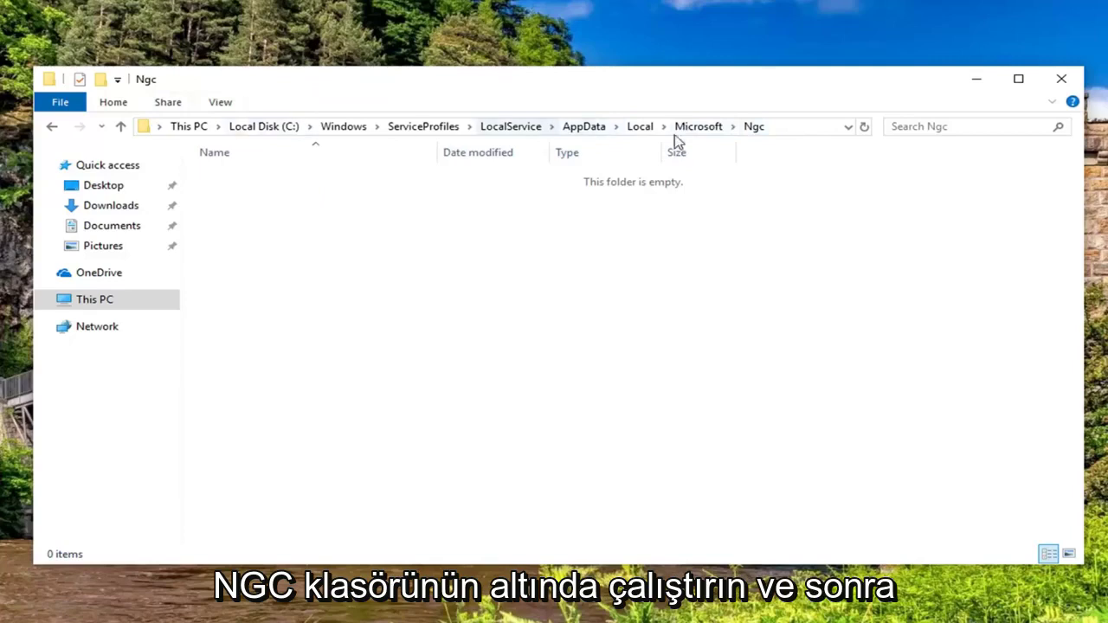